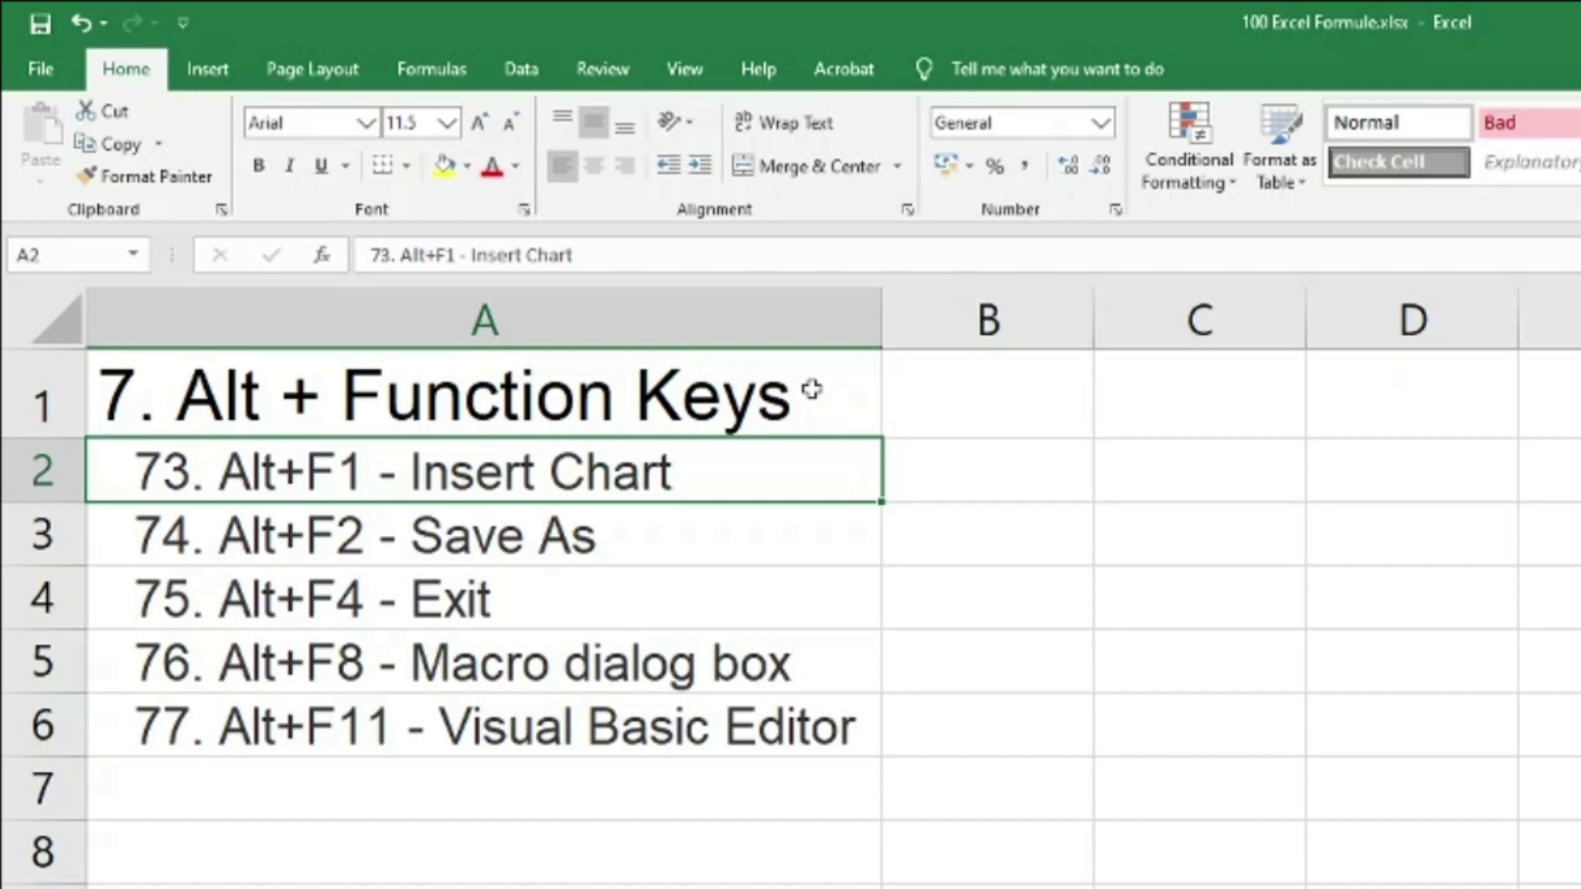
Step: Make the Macro dialog box and Visual Basic Editor shortcut entries in A5:A6 bold
key(Down)
key(Down)
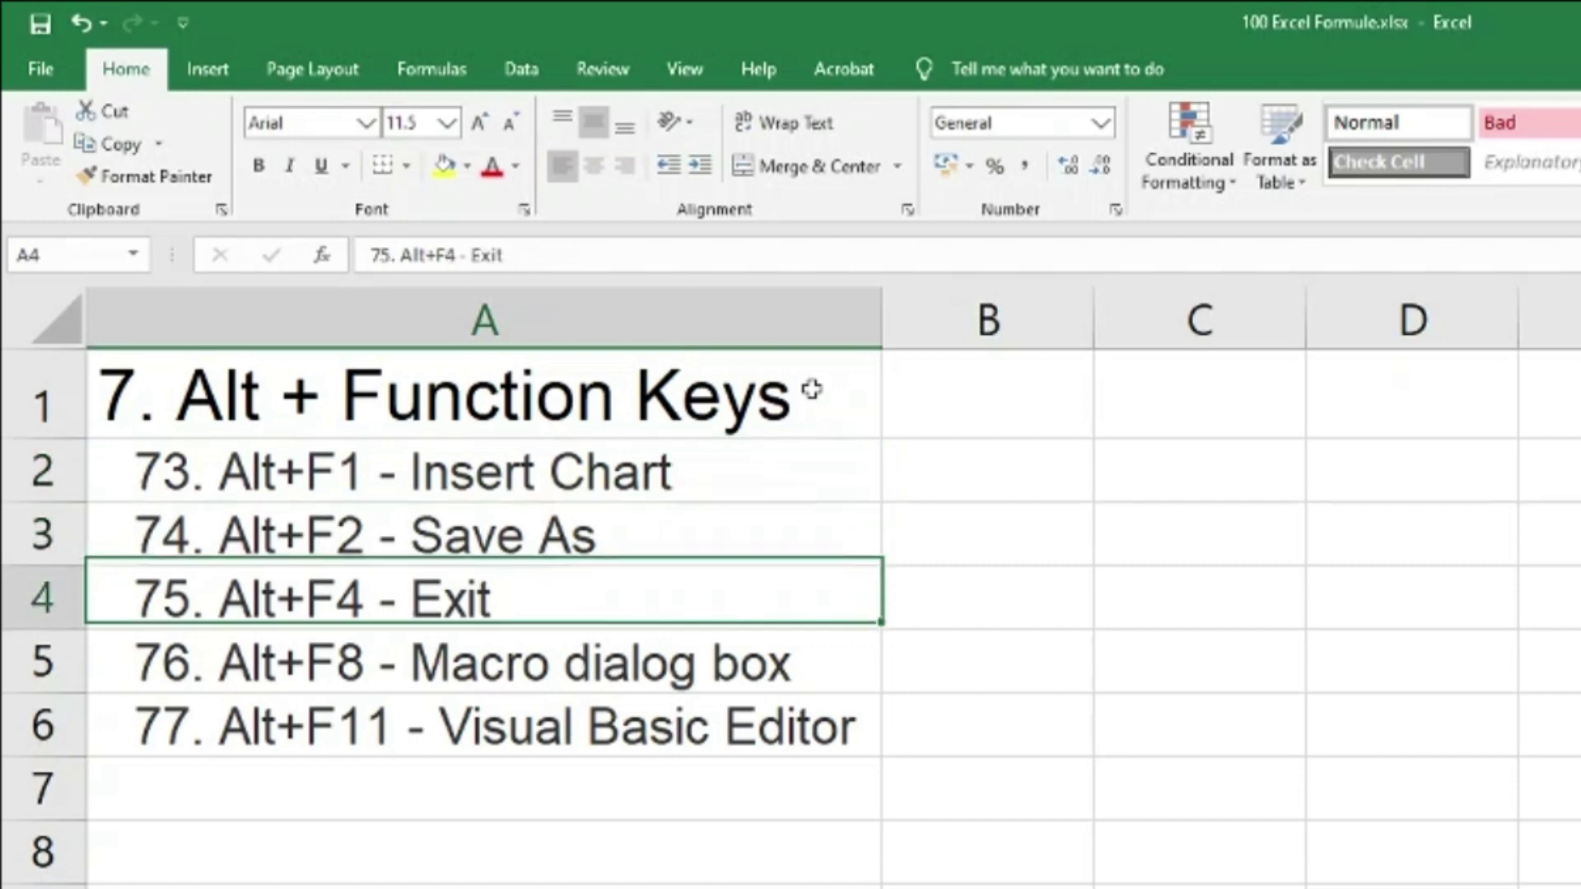
key(Down)
key(shift+Down)
key(ctrl+b)
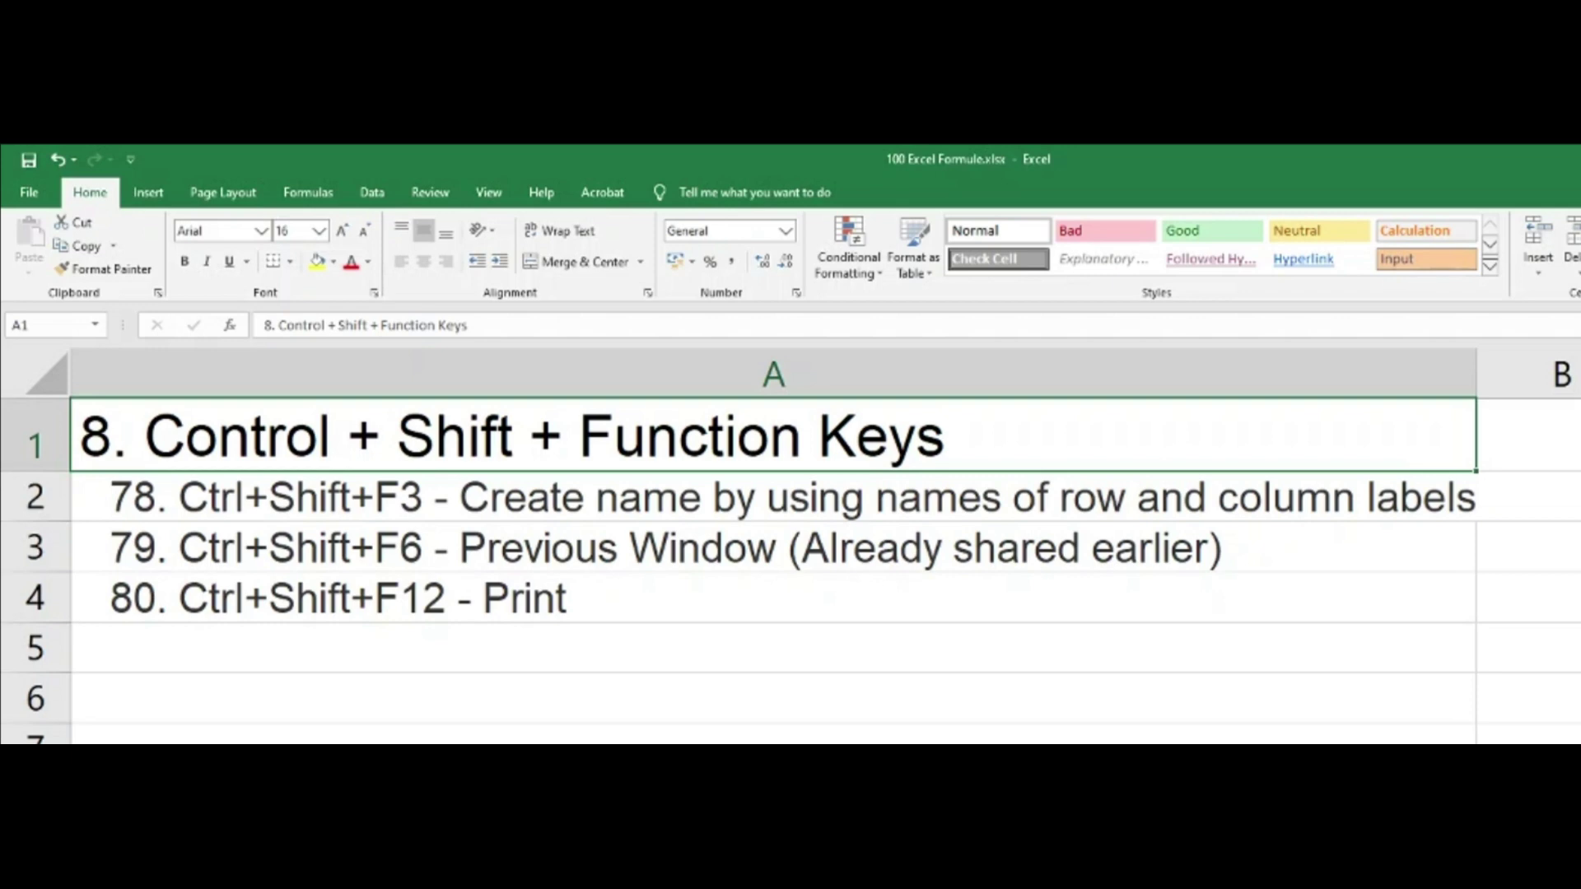
Step: Append "Ctrl + P" to the Print shortcut entry in A4, and open and close the print view
key(Down)
key(Down)
key(Down)
key(F2)
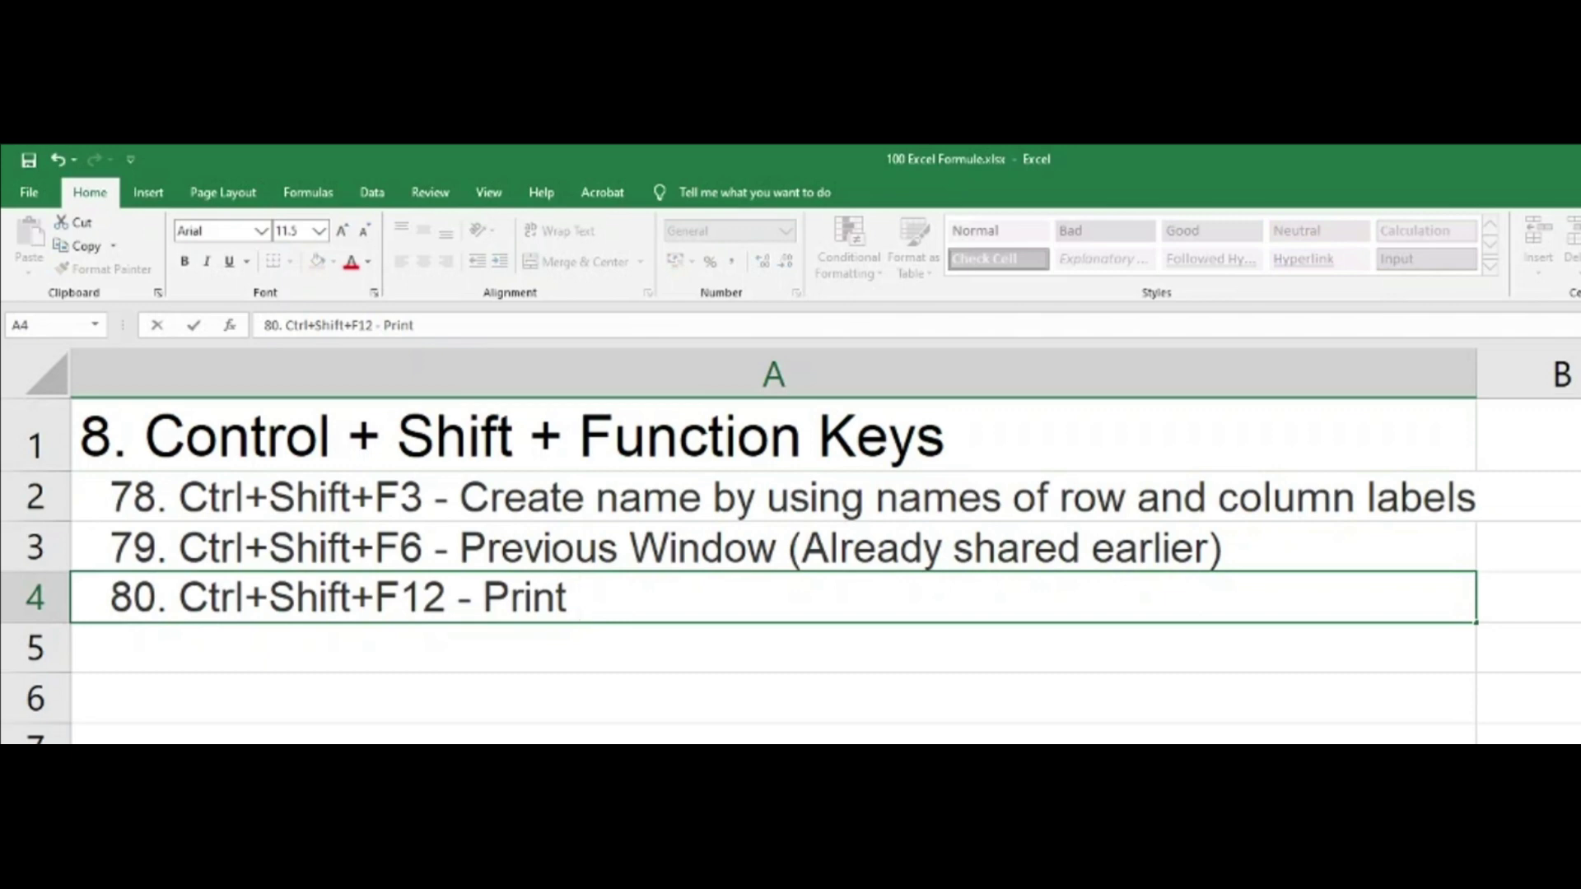
text(Ctrl + P)
key(Return)
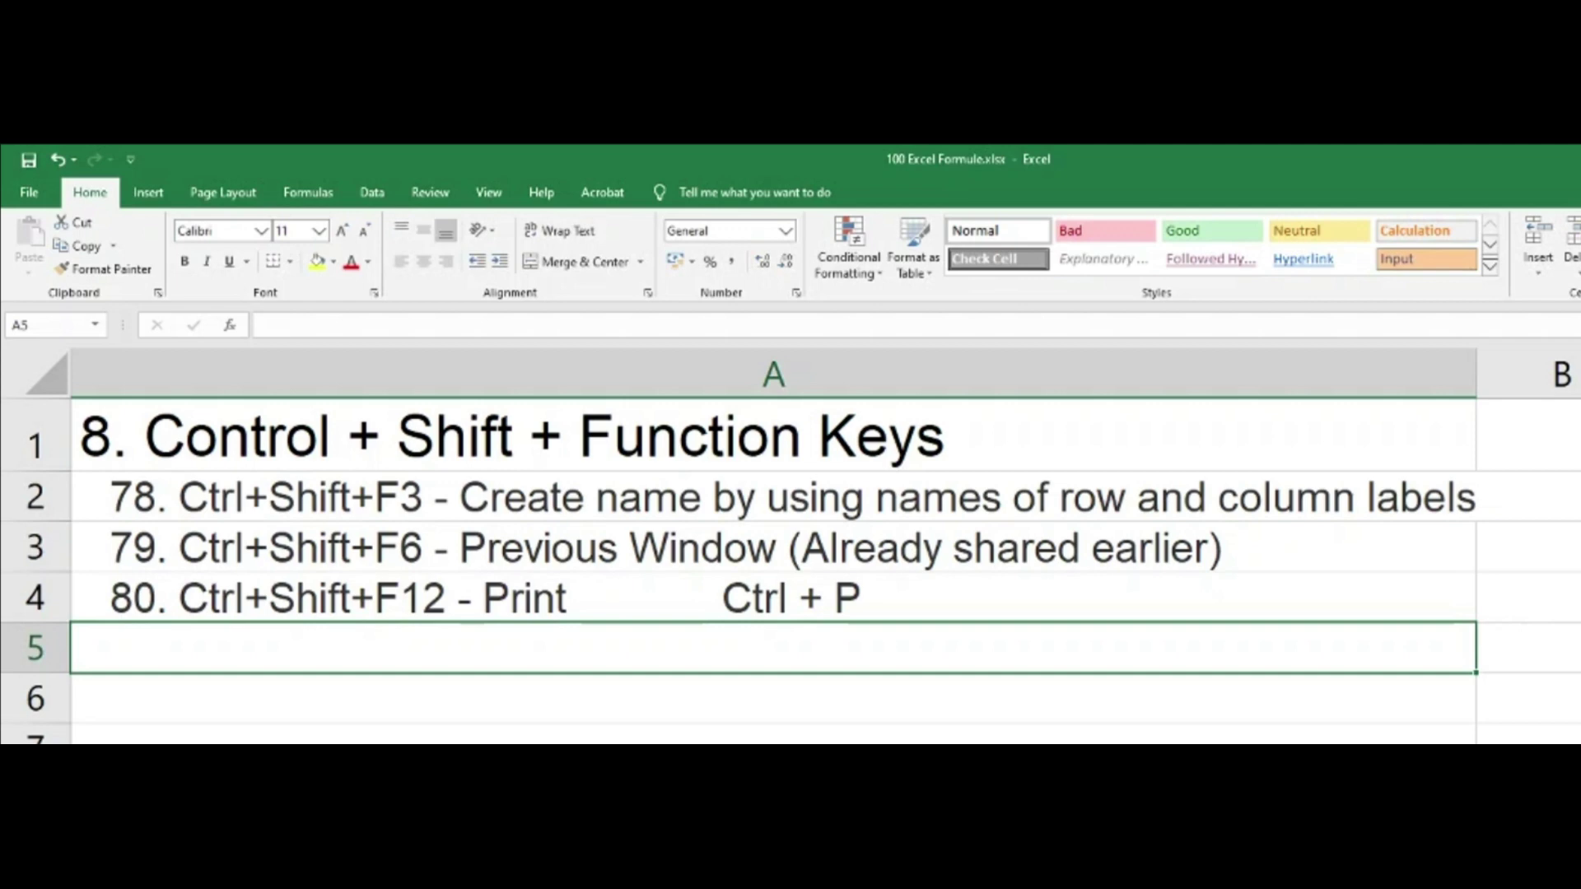
key(ctrl+shift+F12)
key(Escape)
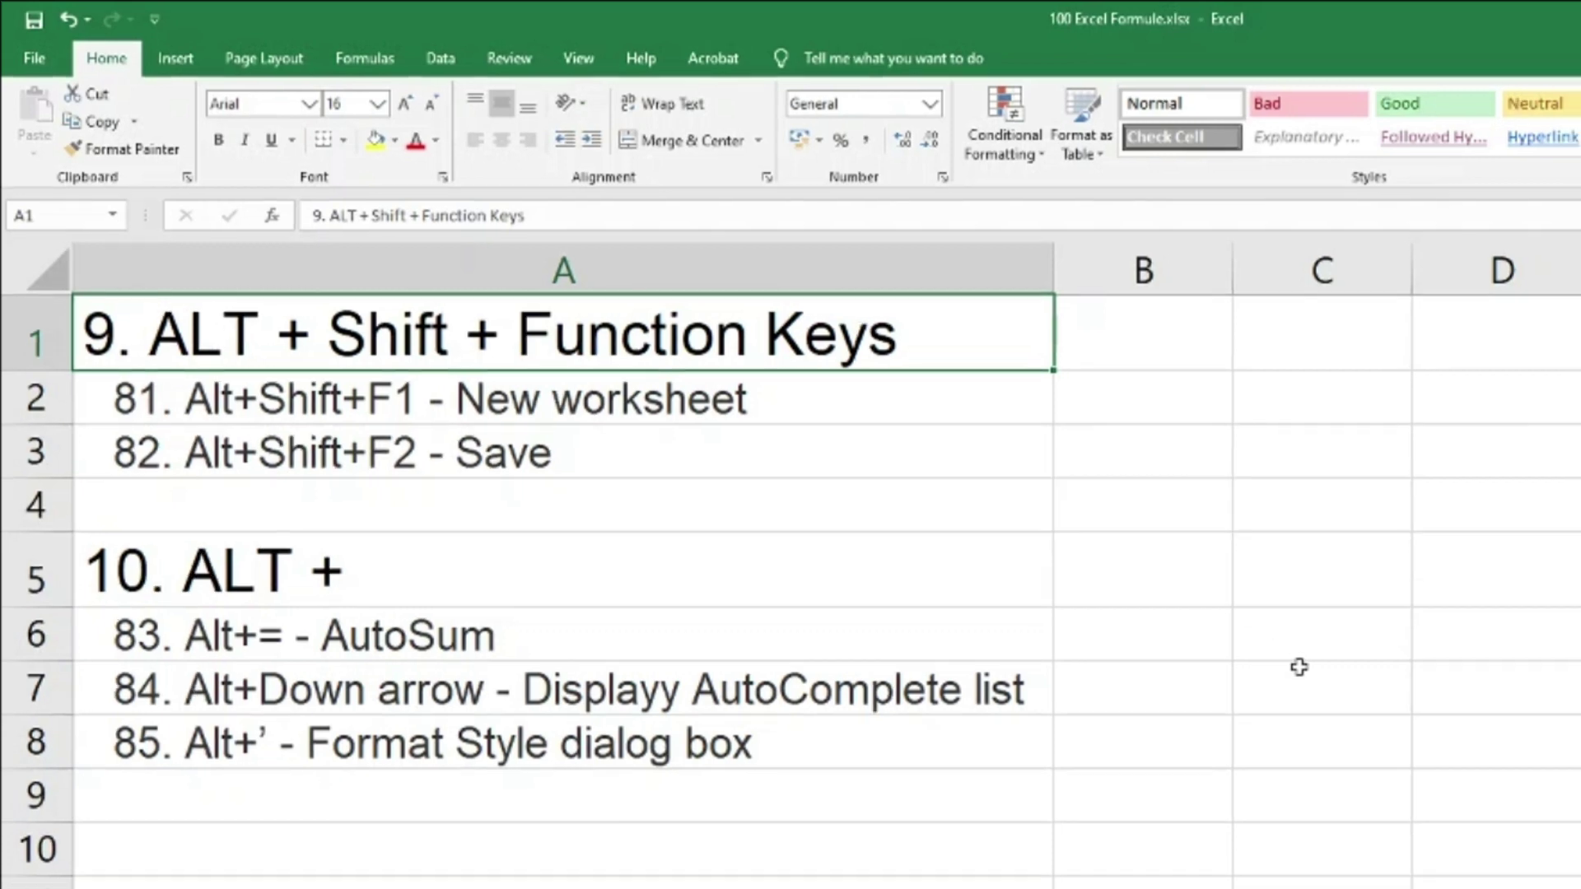
key(Down)
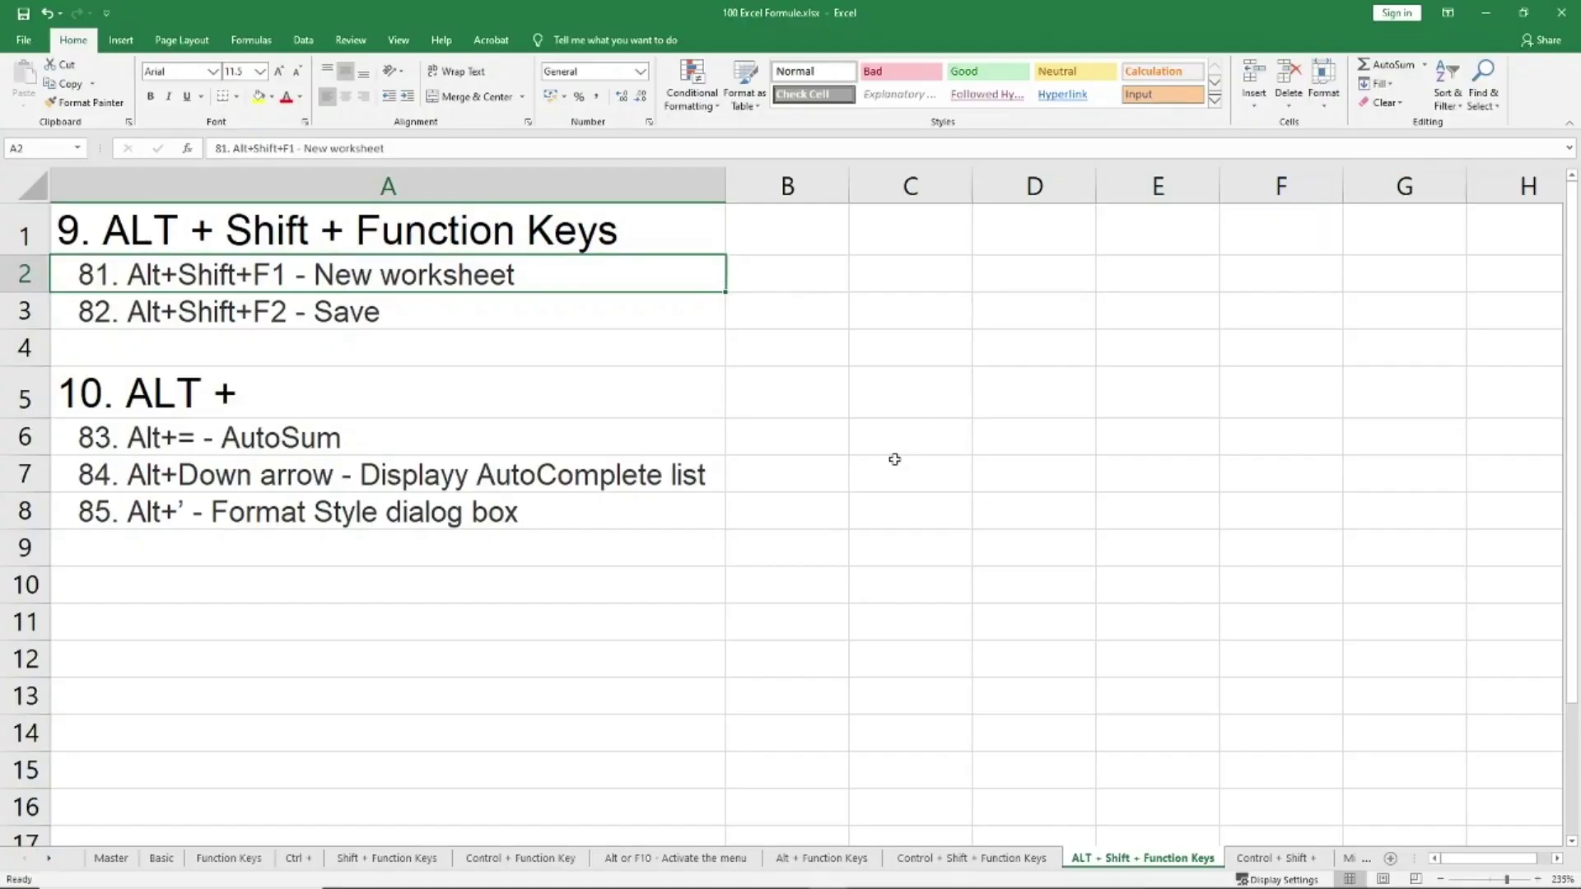
key(Down)
key(Down)
key(Down)
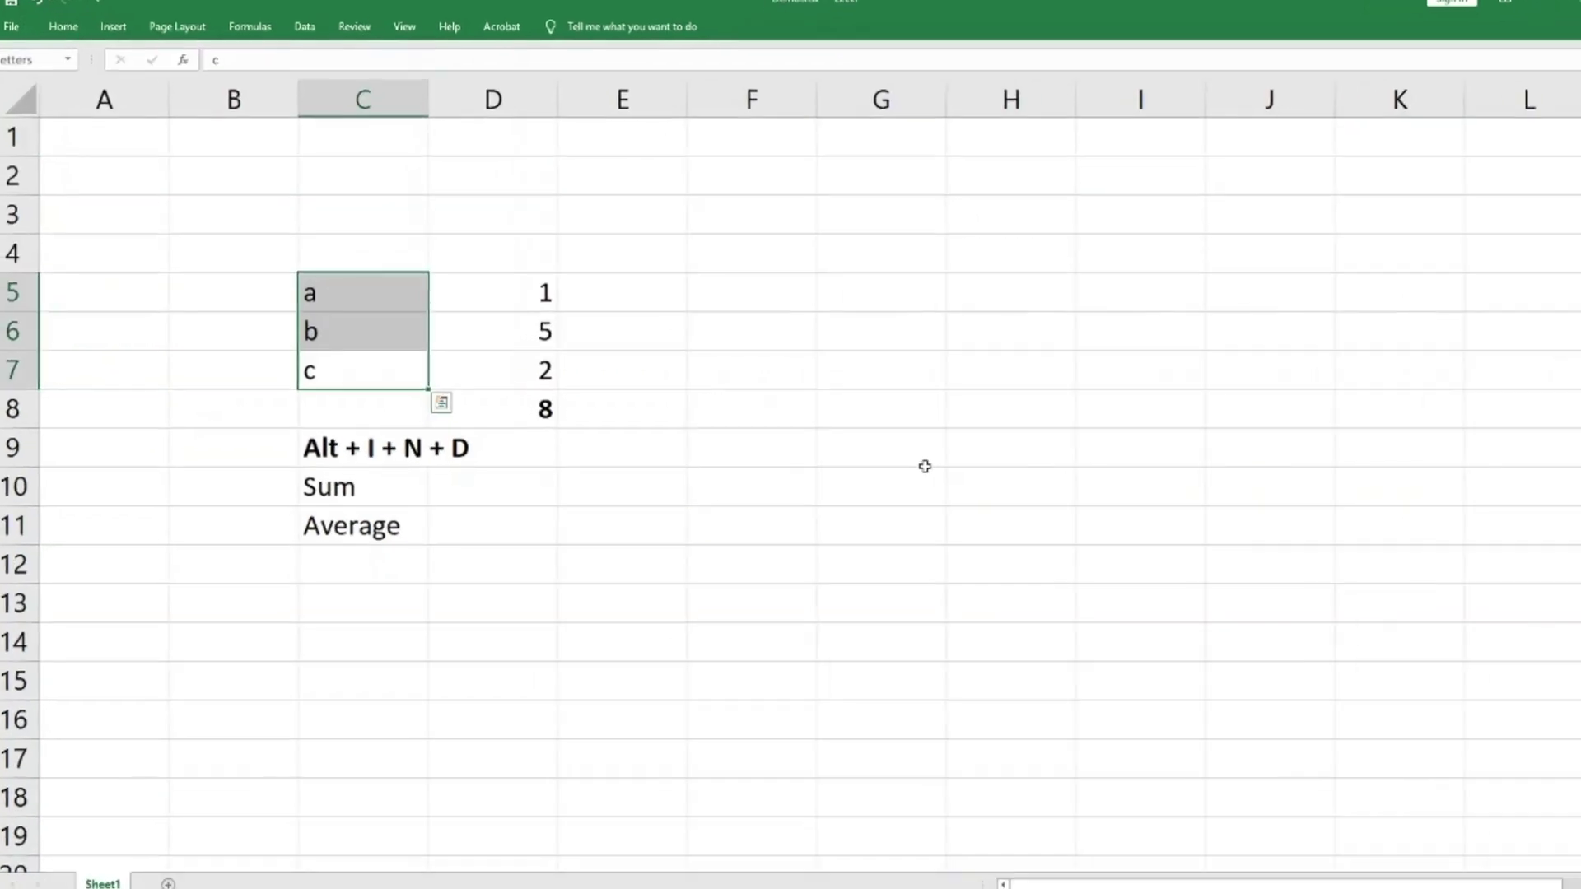
Step: Clear the bold total in D8 and the note "Alt + I + N + D" in C9
key(Right)
key(Down)
key(Down)
key(Left)
key(Up)
key(Delete)
key(Down)
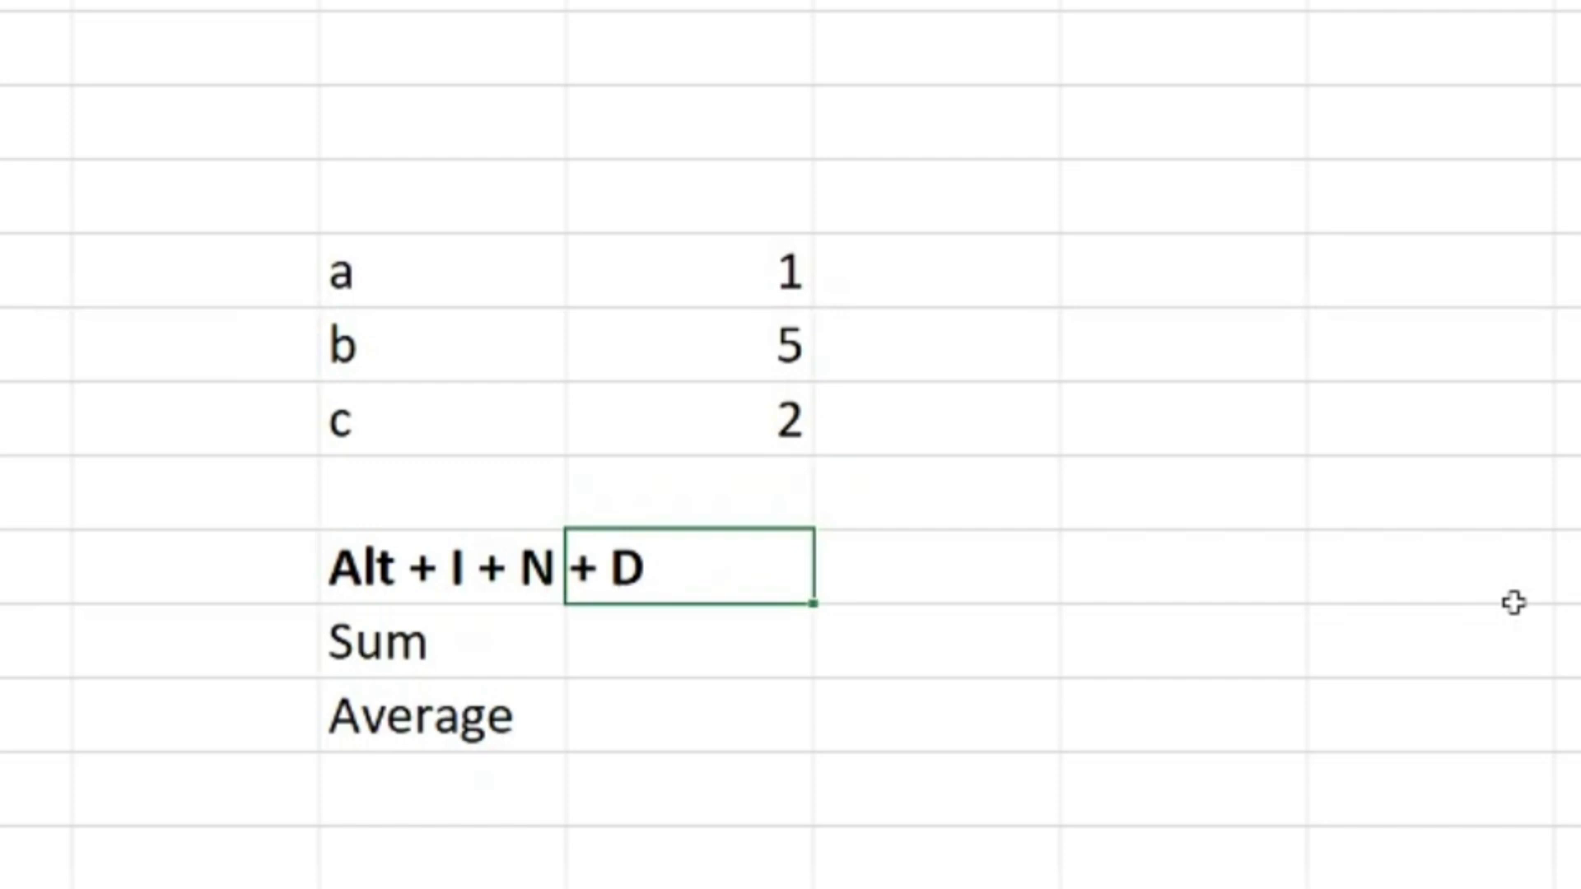
key(Left)
key(Delete)
key(Up)
key(Right)
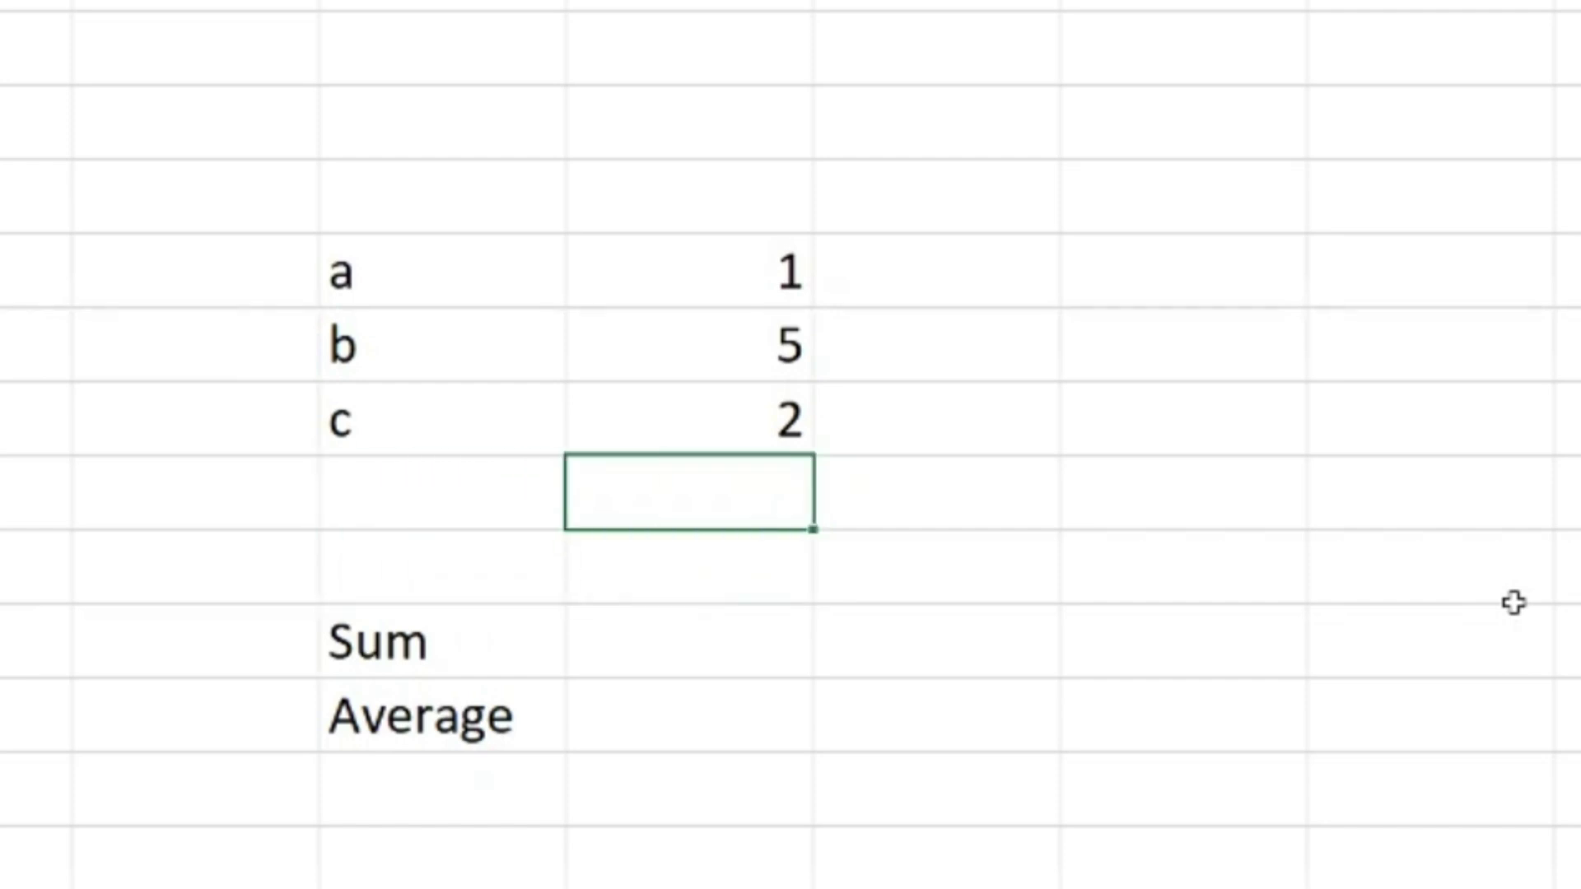
Step: Write a SUM formula in D8 that adds the numbers in D5:D7
drag(680, 247, 704, 437)
click(702, 467)
text(=sum()
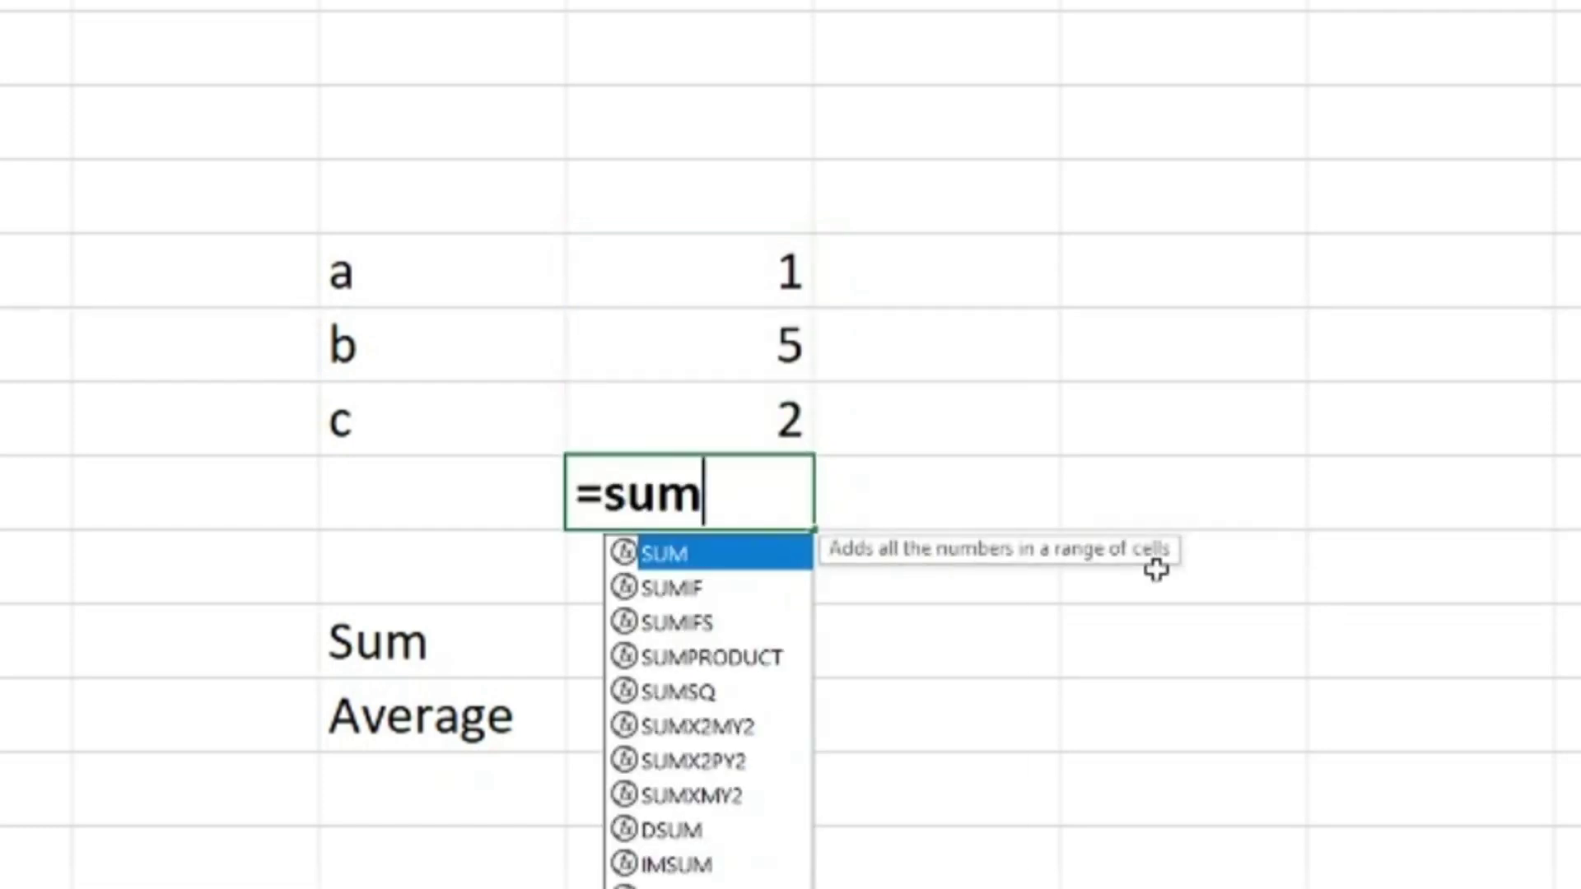
key(Up)
key(shift+Up)
key(shift+Up)
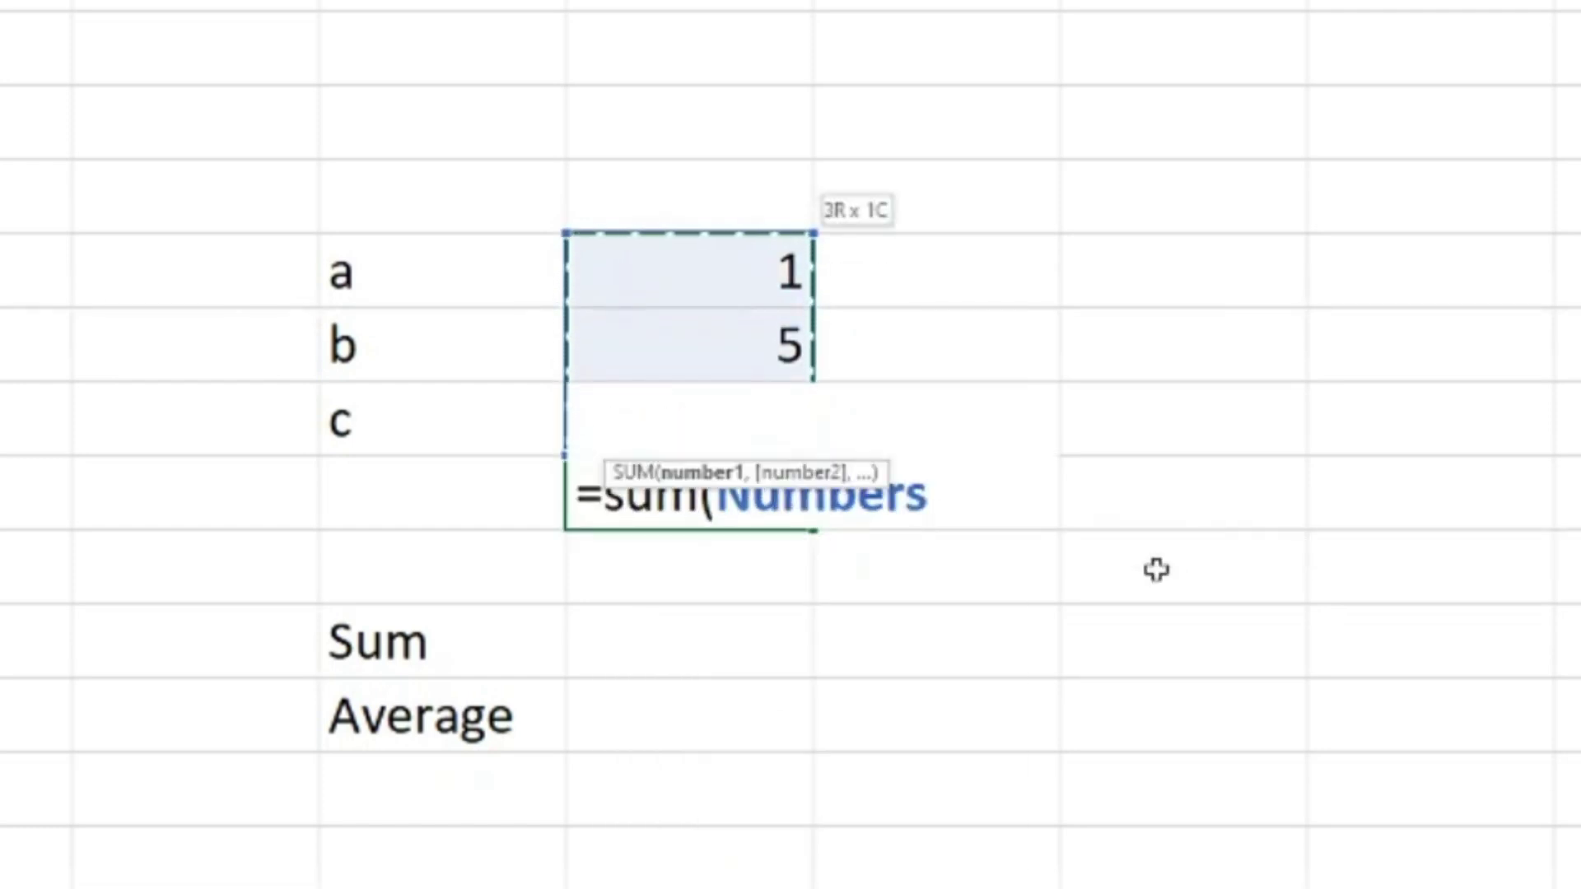
text())
key(Return)
click(735, 501)
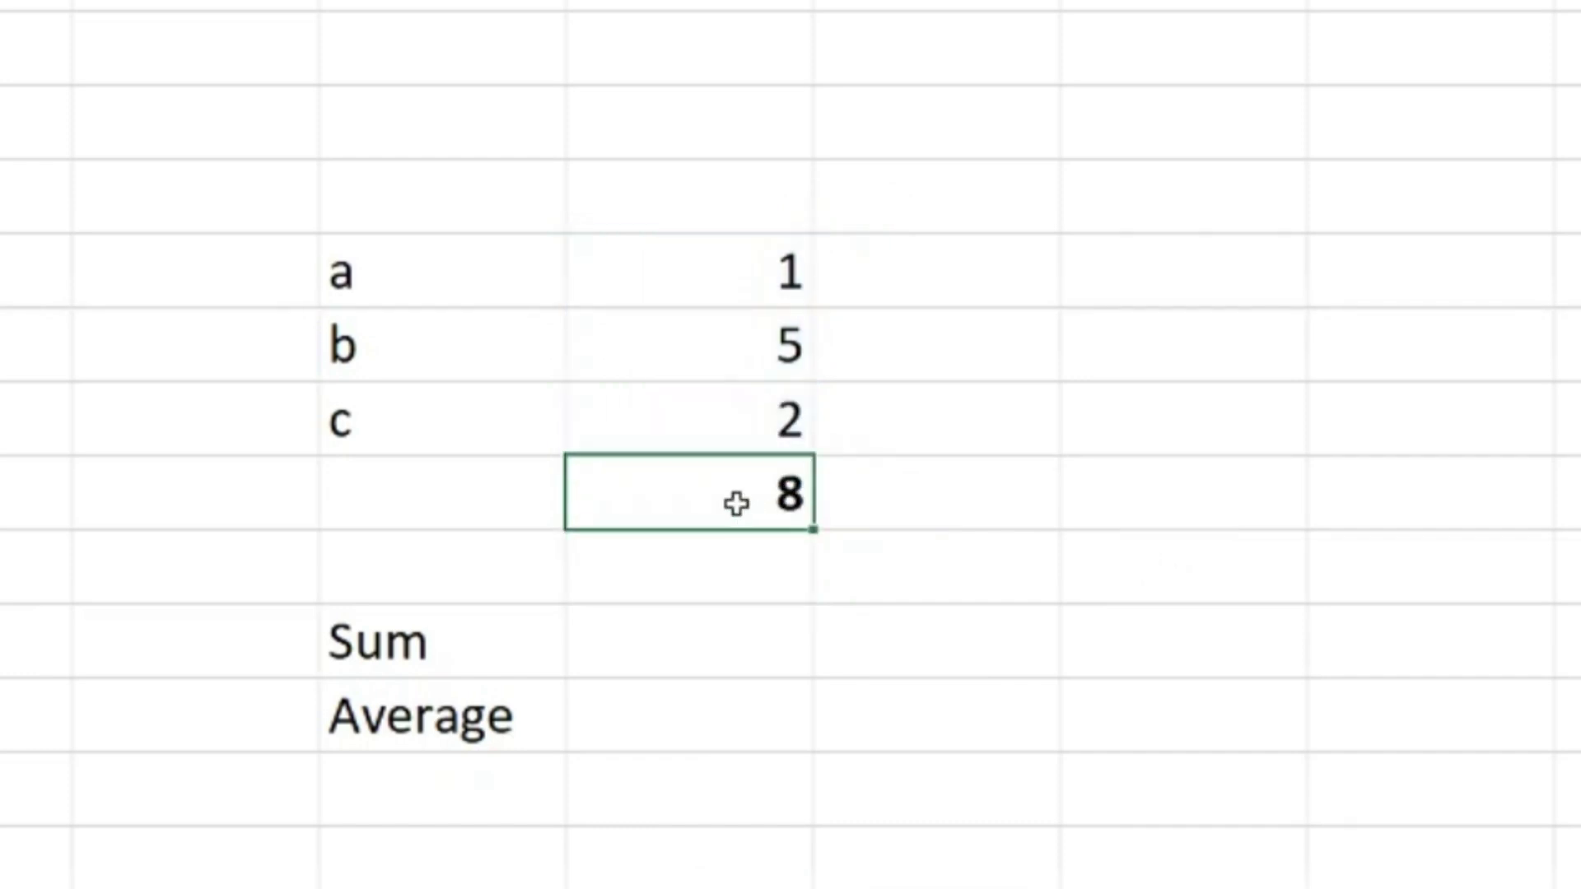
Step: Clear the formula in D8, insert a sum there with the AutoSum command, and clear it again
key(Delete)
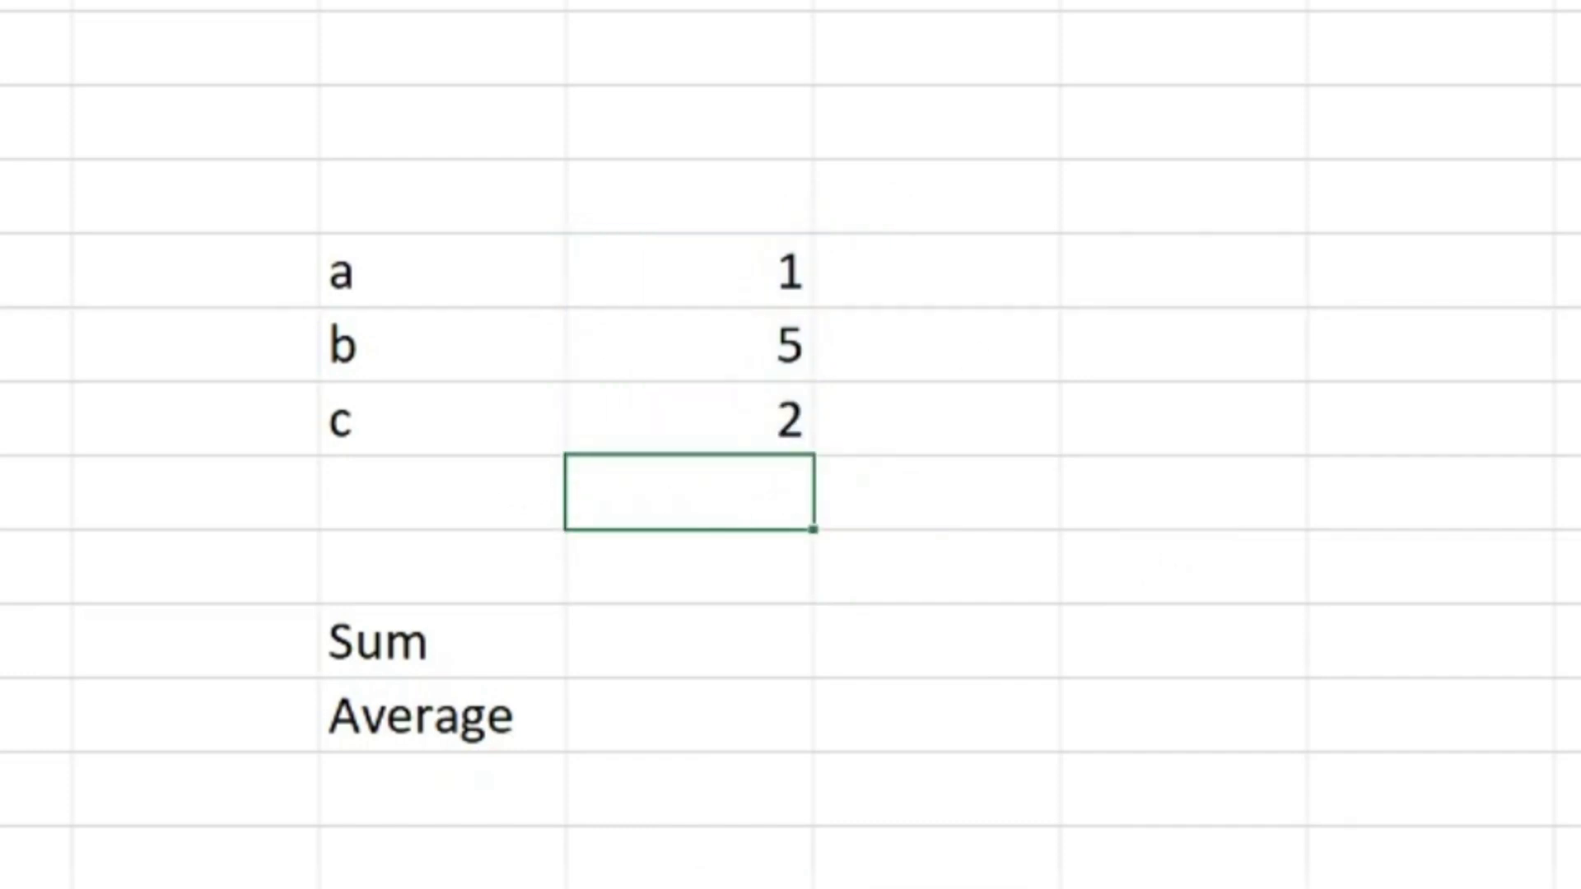
click(77, 66)
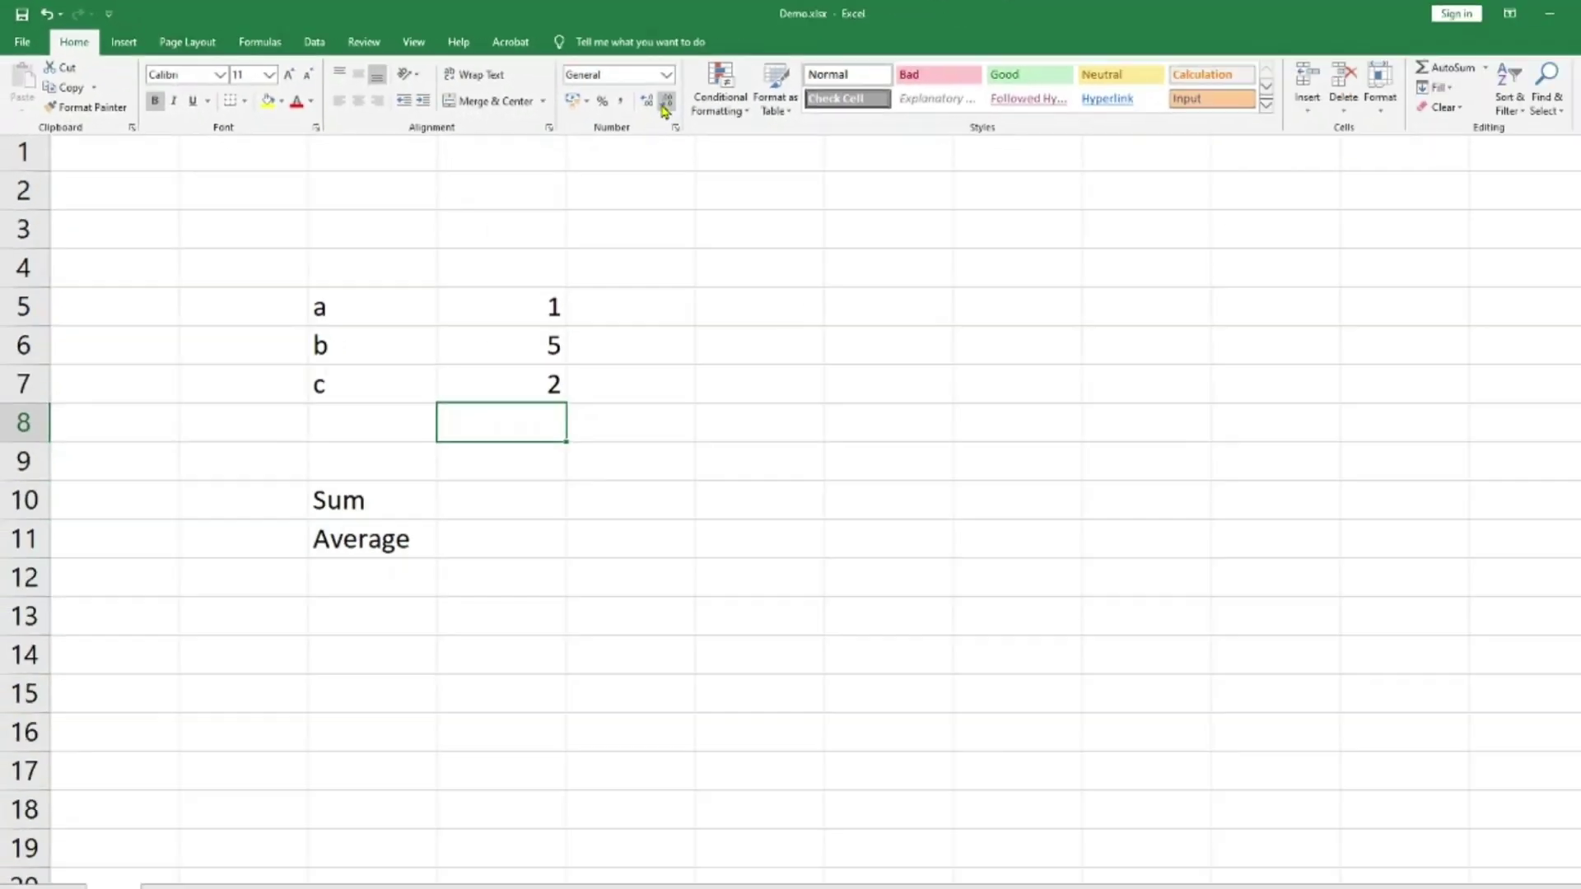
click(1537, 73)
key(Return)
key(Up)
key(Delete)
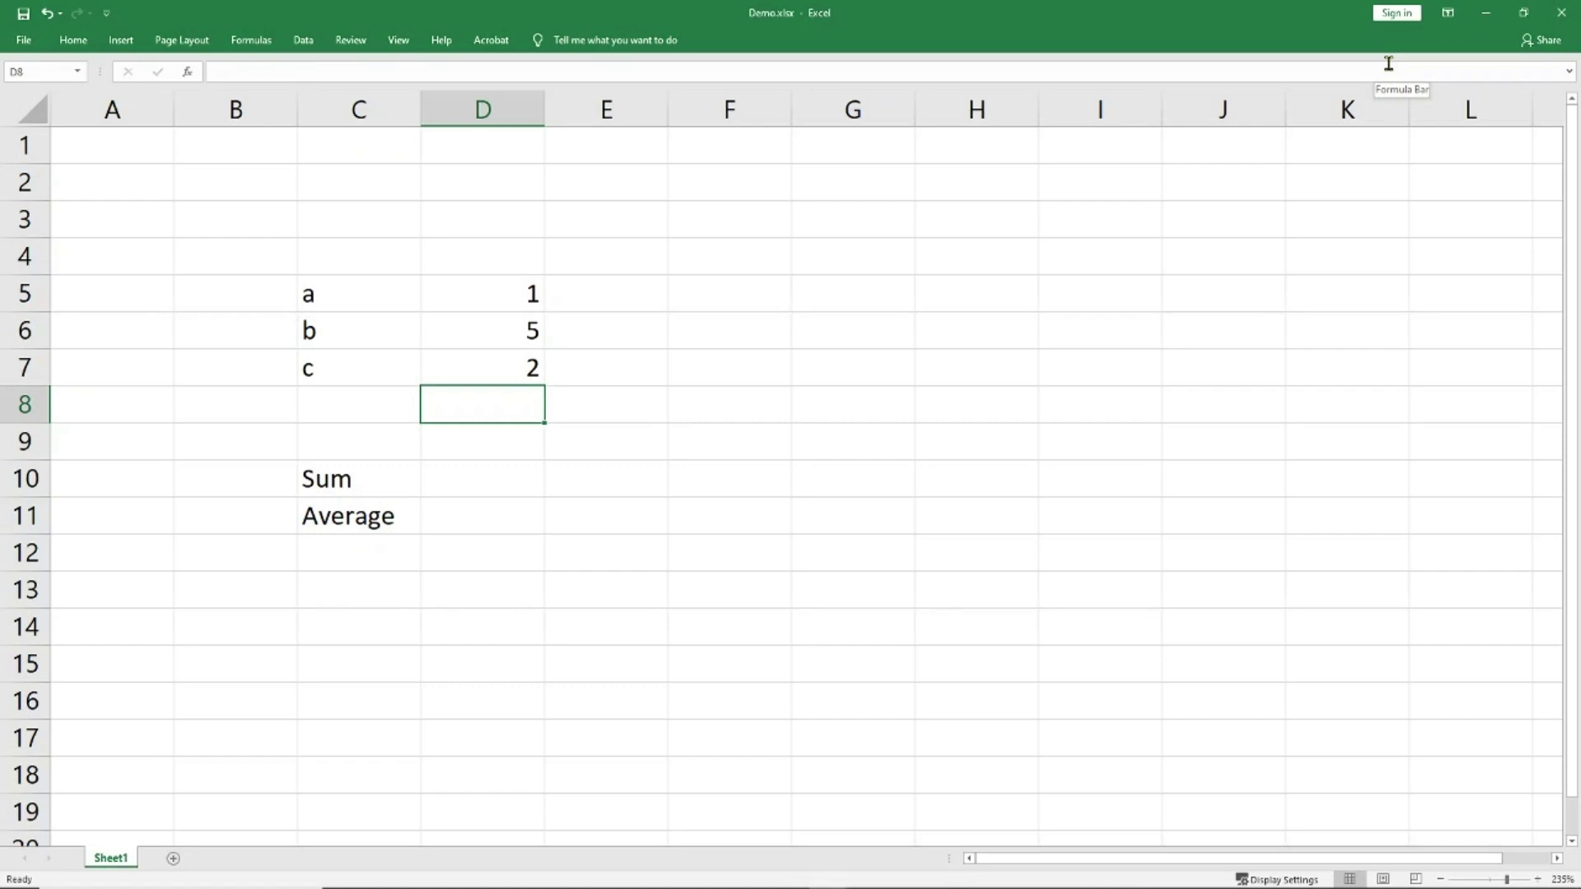
Step: AutoSum the numbers for a, b and c in D8 and inspect the resulting formula without changing it
key(alt+equal)
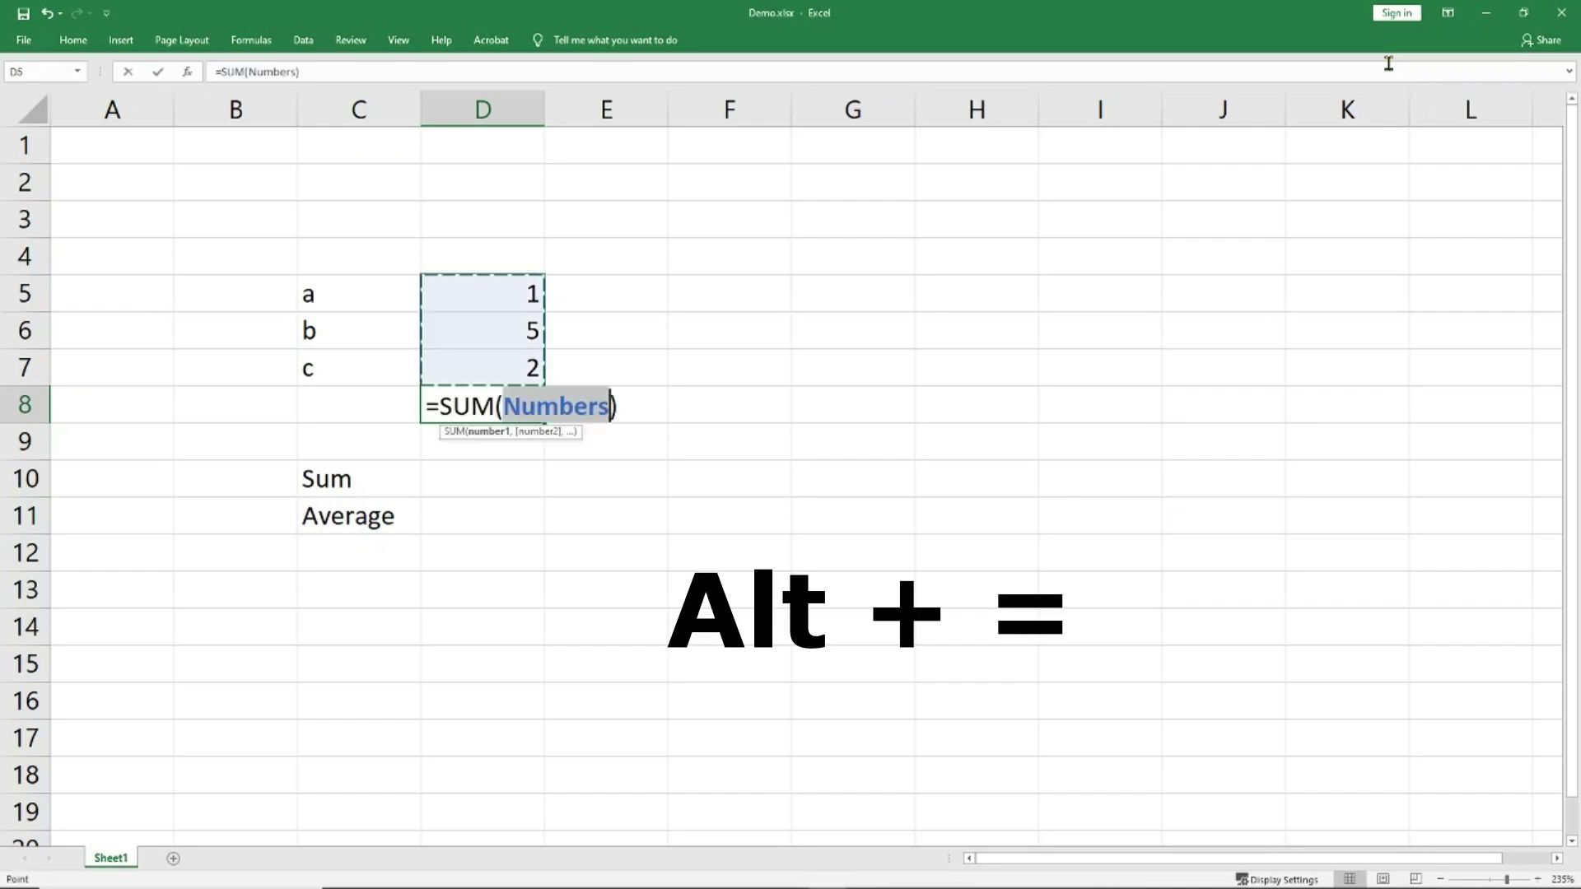
key(Return)
key(Up)
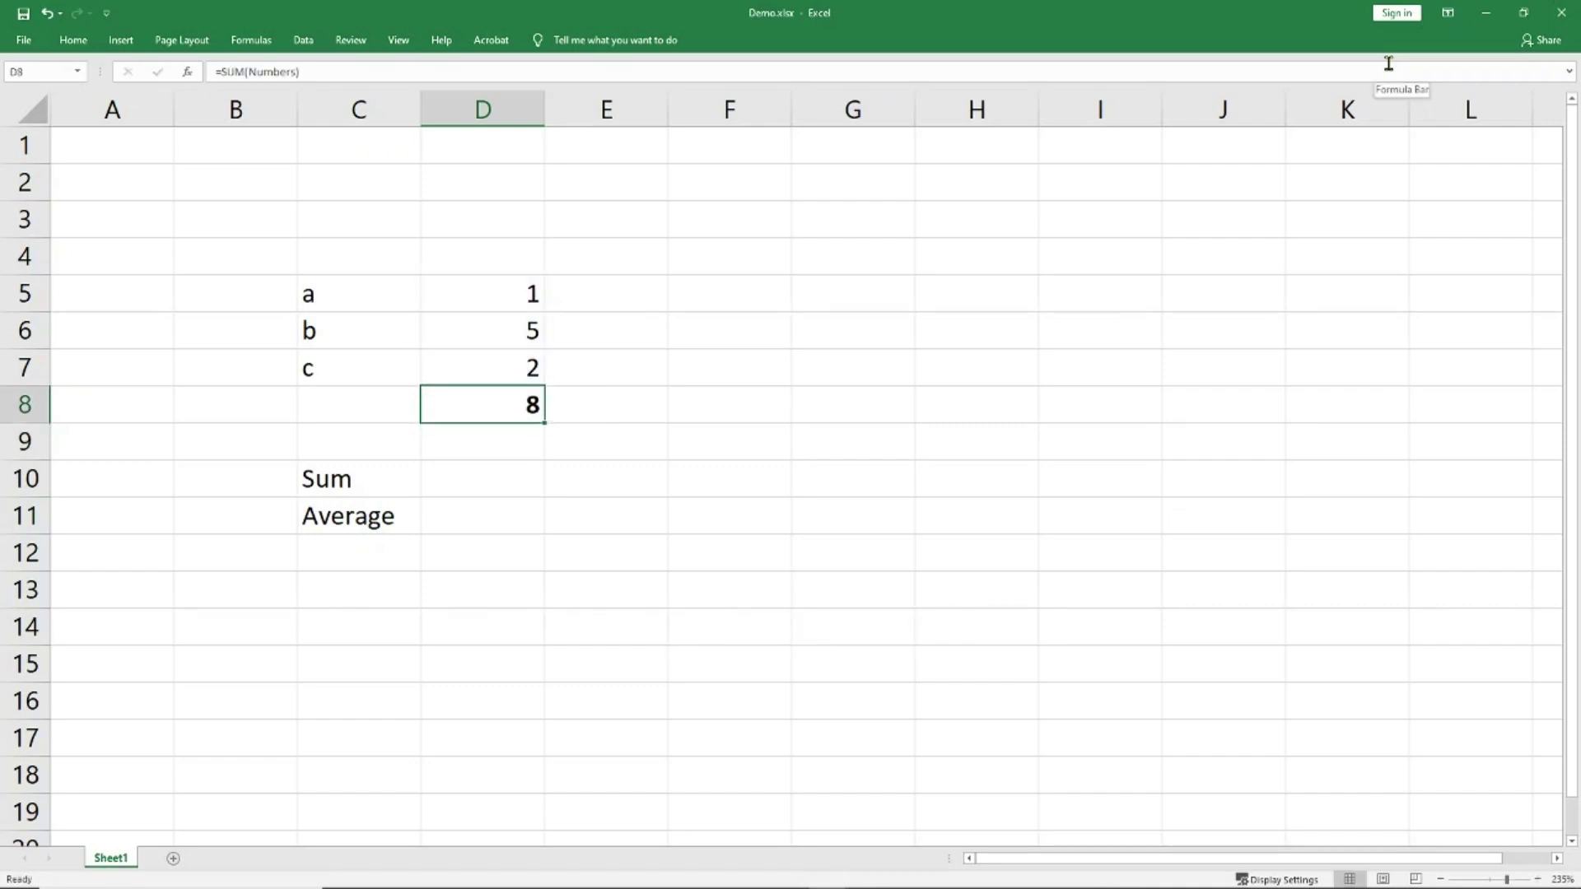
key(F2)
key(Escape)
Step: Enter the value 1 in both D4 and D3 above the existing numbers
key(Up)
key(Up)
key(Up)
key(Up)
text(1)
key(Up)
text(1)
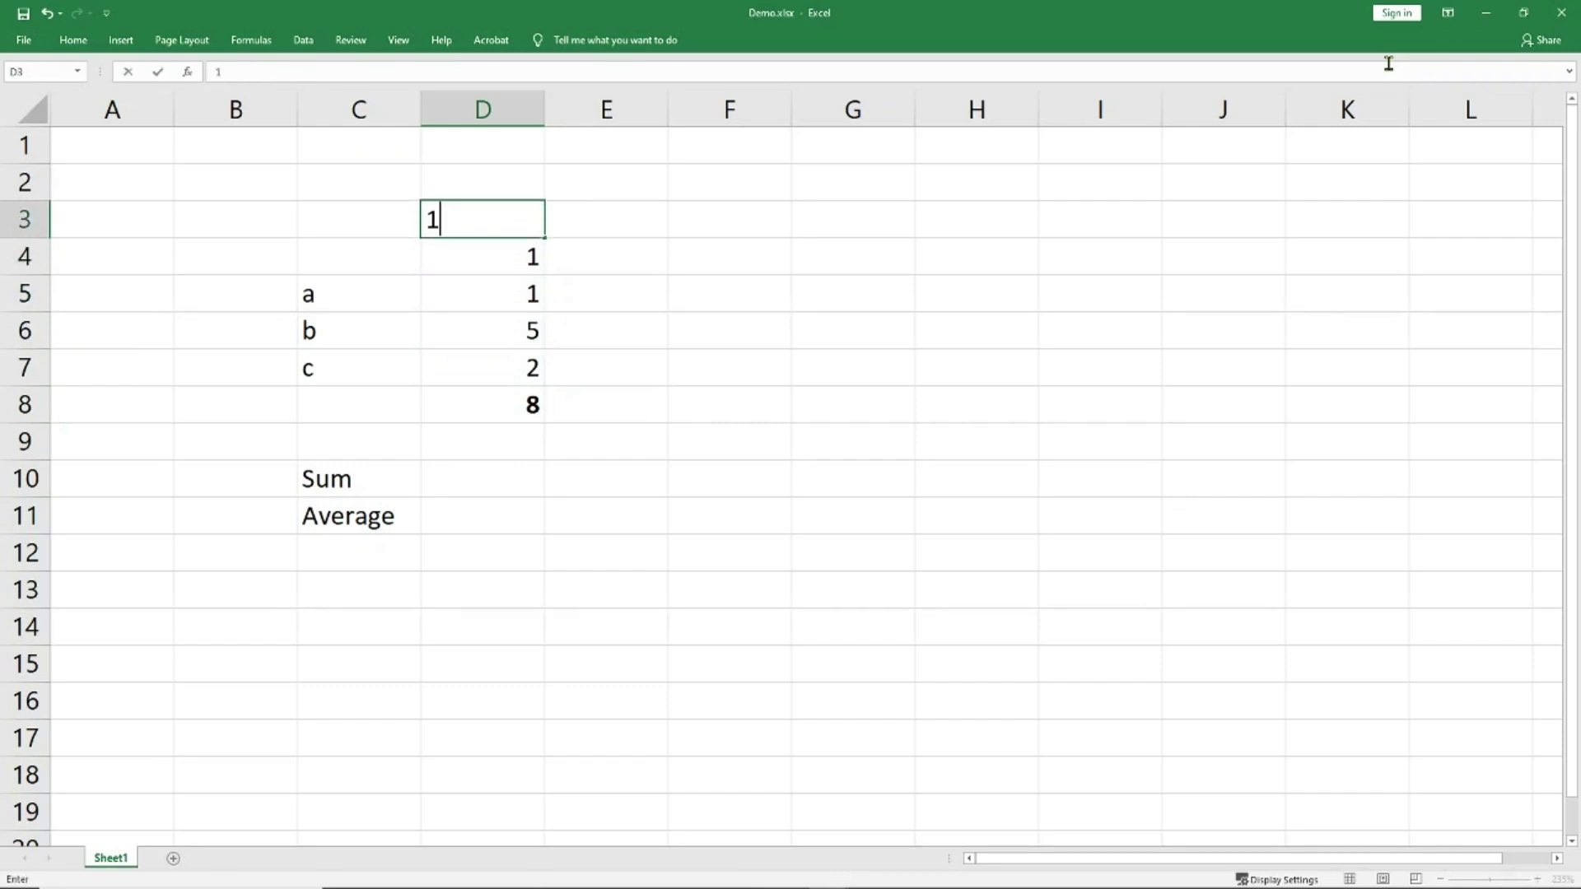
key(Return)
Step: Clear the total in D8 and start an AutoSum there over D3:D7
key(Down)
key(Down)
key(Down)
key(Down)
key(Delete)
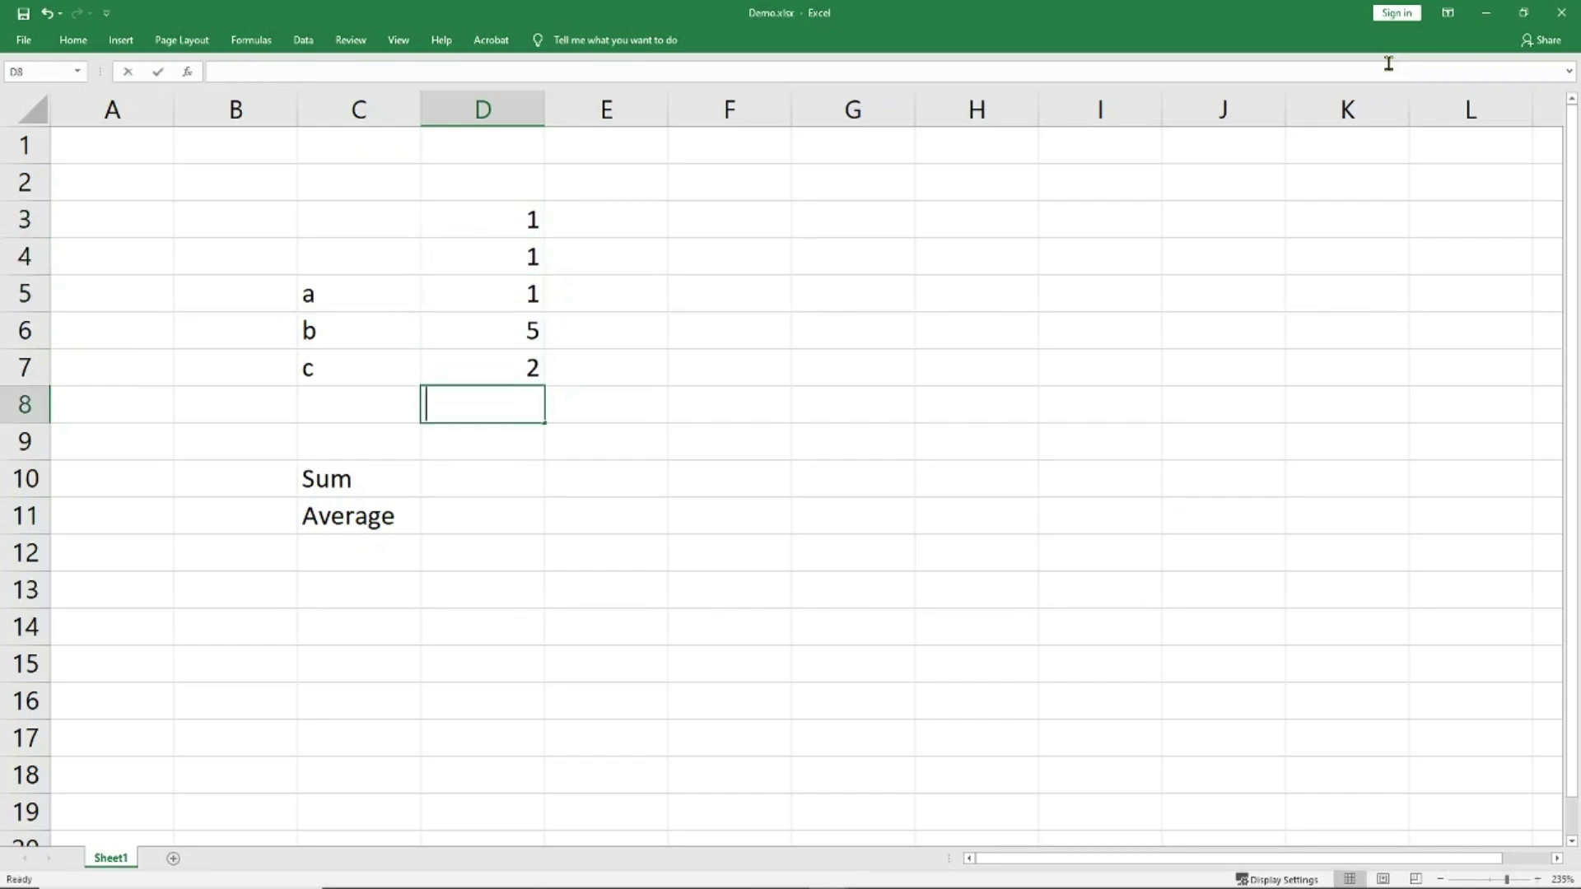
key(alt+equal)
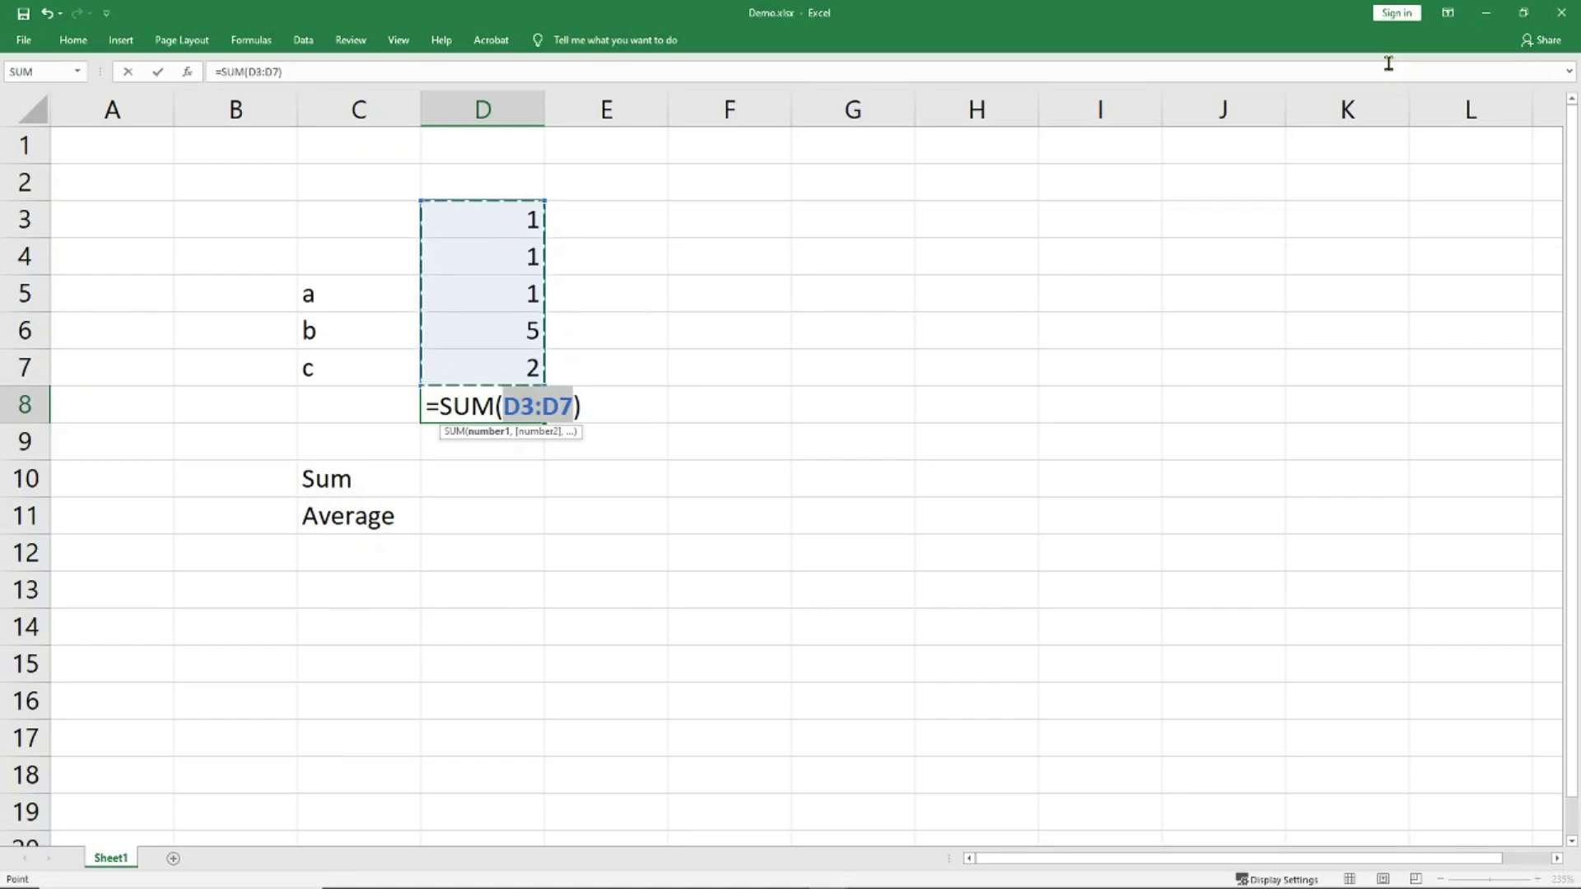
Step: Enter the value 2 in D1, leaving D2 blank between it and the column of numbers
key(Up)
key(Up)
key(Up)
key(Up)
key(Up)
key(Up)
key(Up)
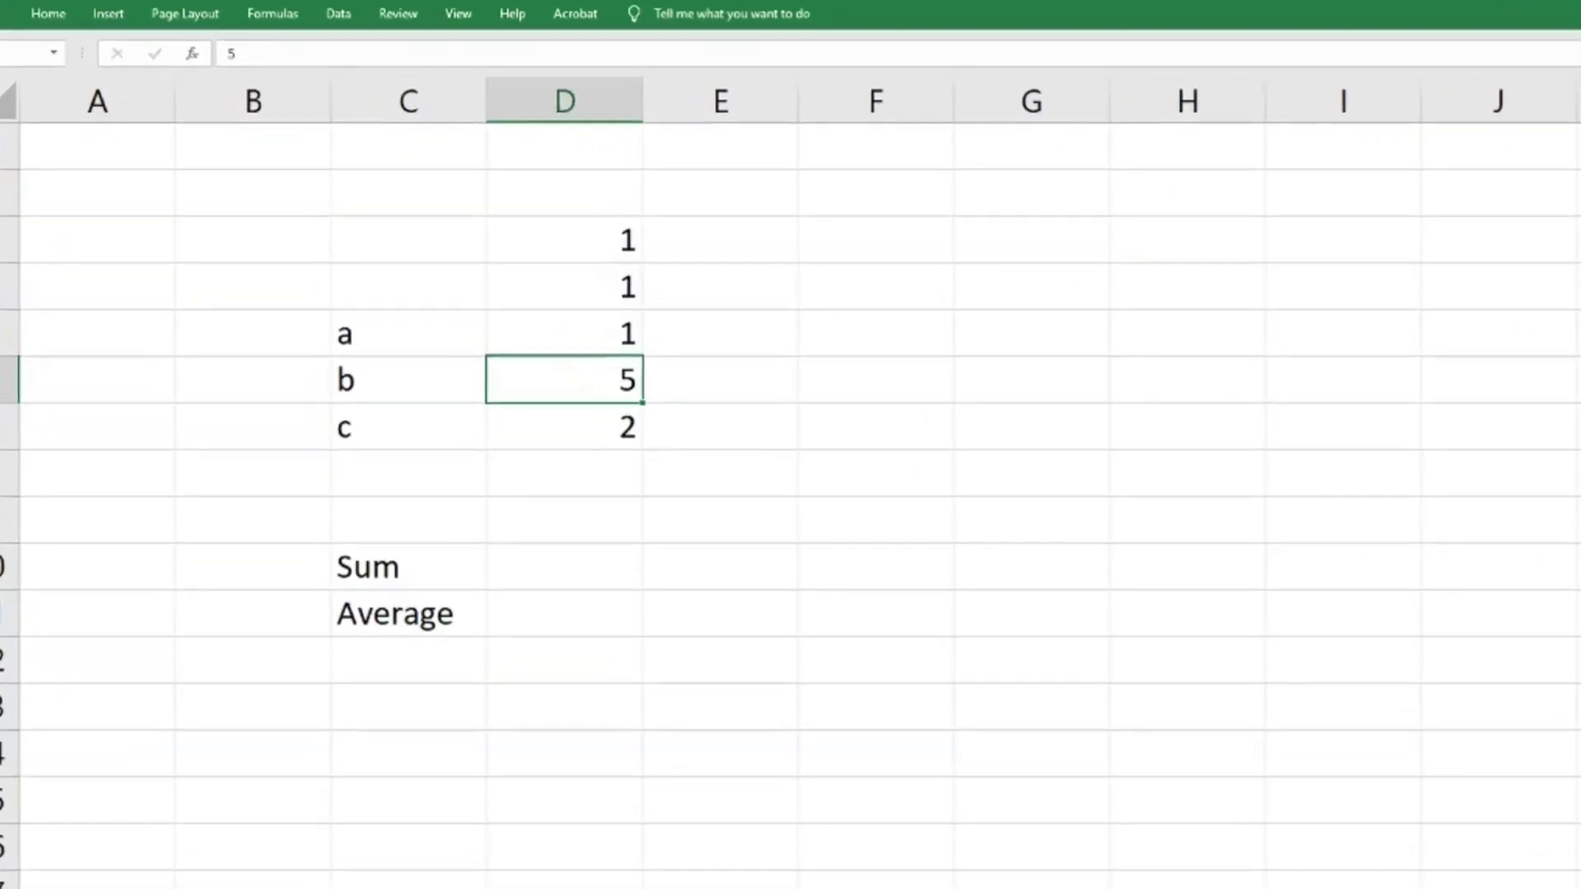
text(2)
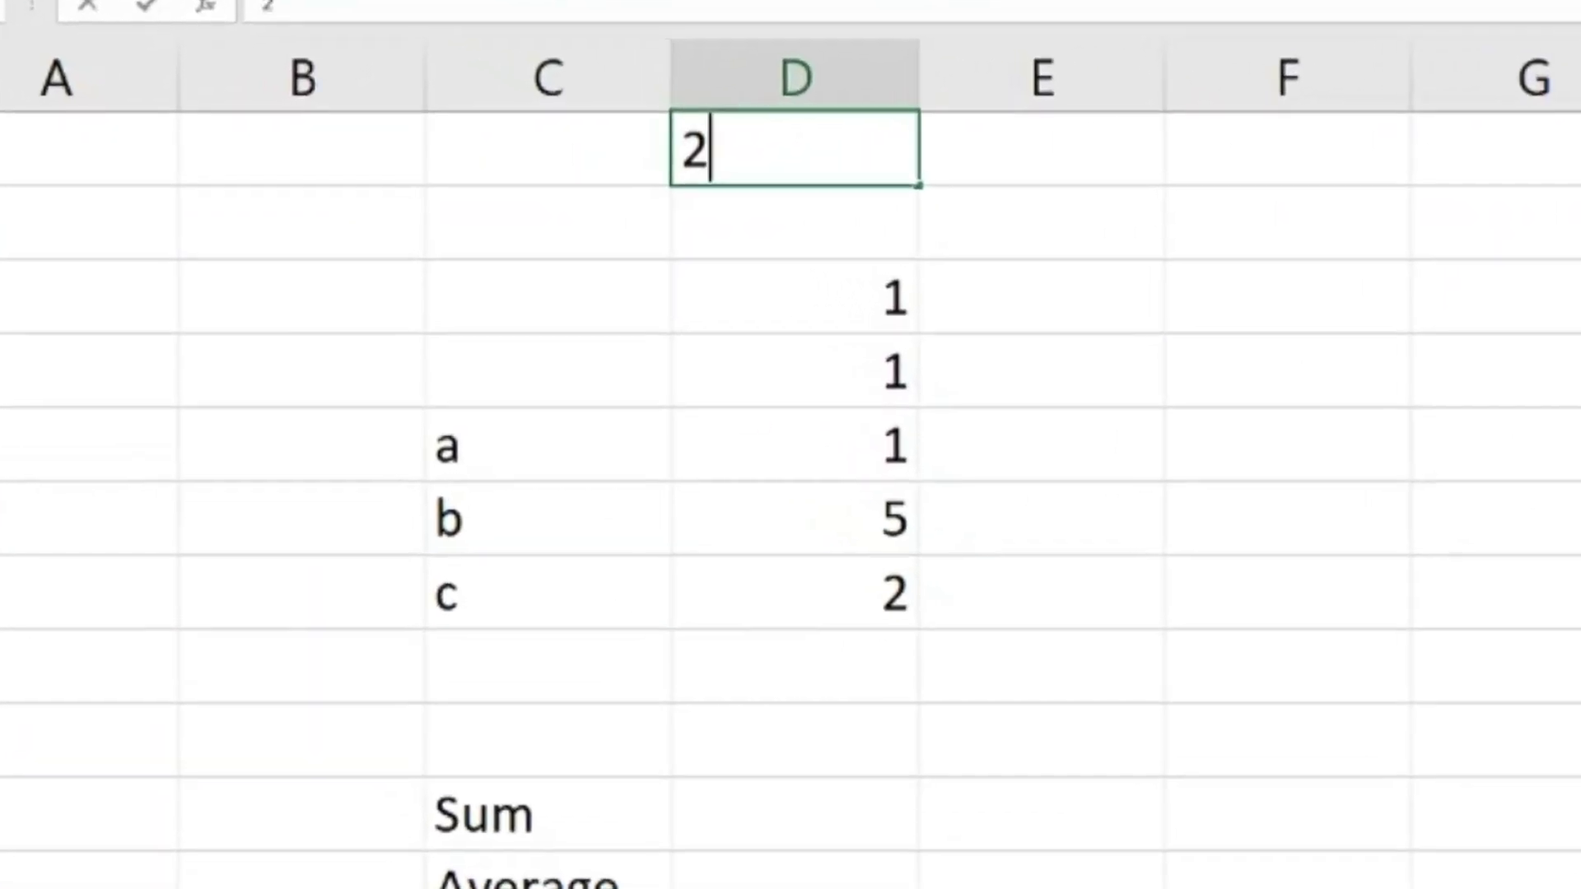
key(Return)
Step: AutoSum the range D3:D7 in D8 and inspect the range used by the formula
key(Down)
key(Down)
key(Down)
key(Down)
key(alt+equal)
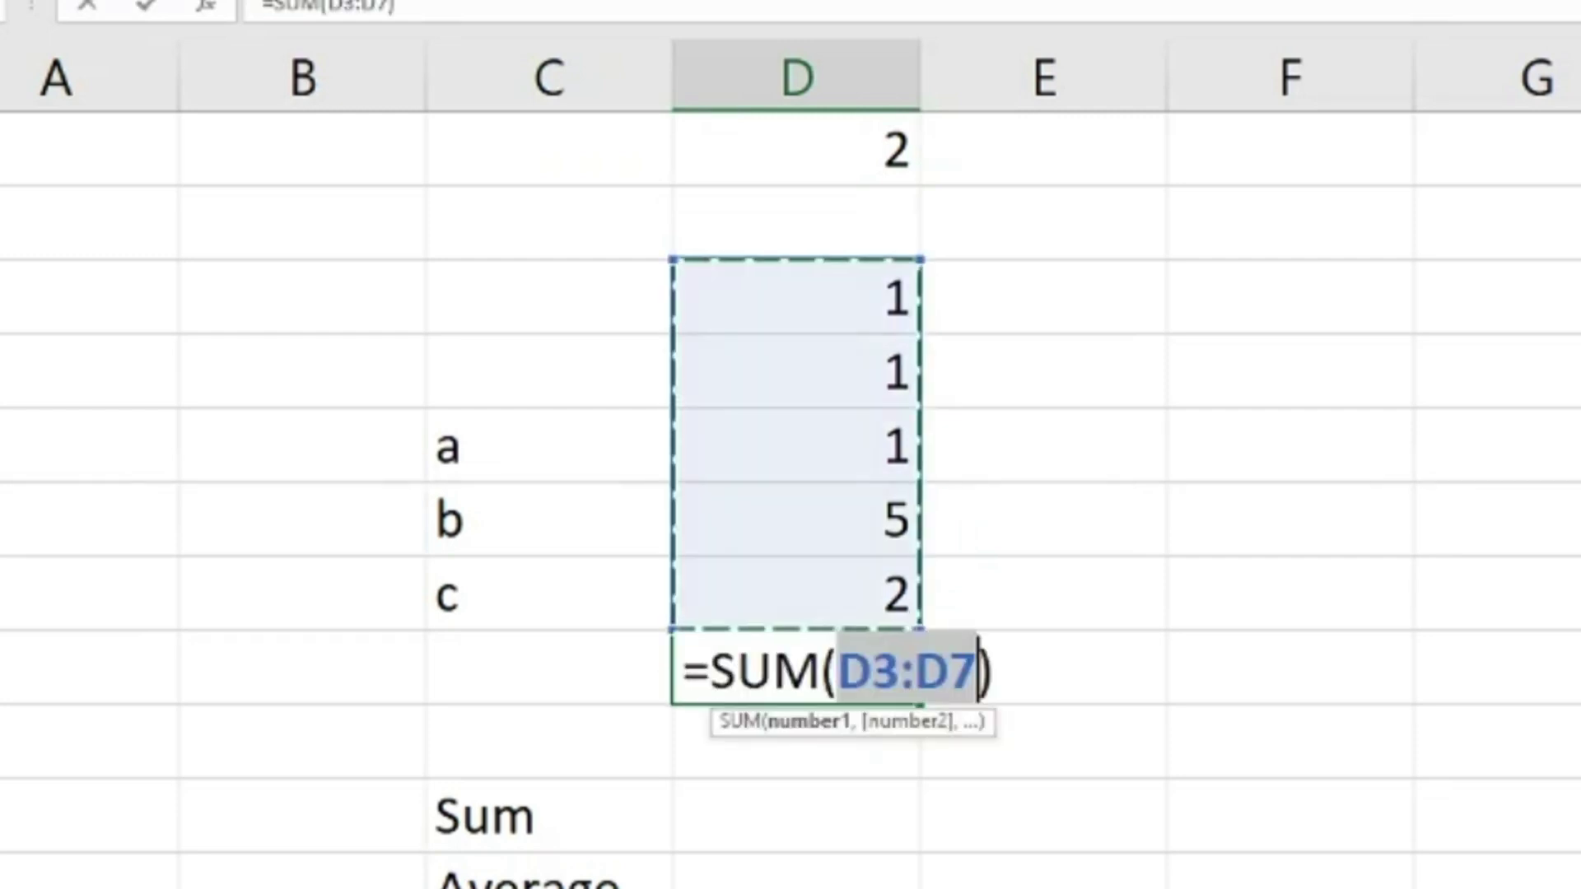
key(Return)
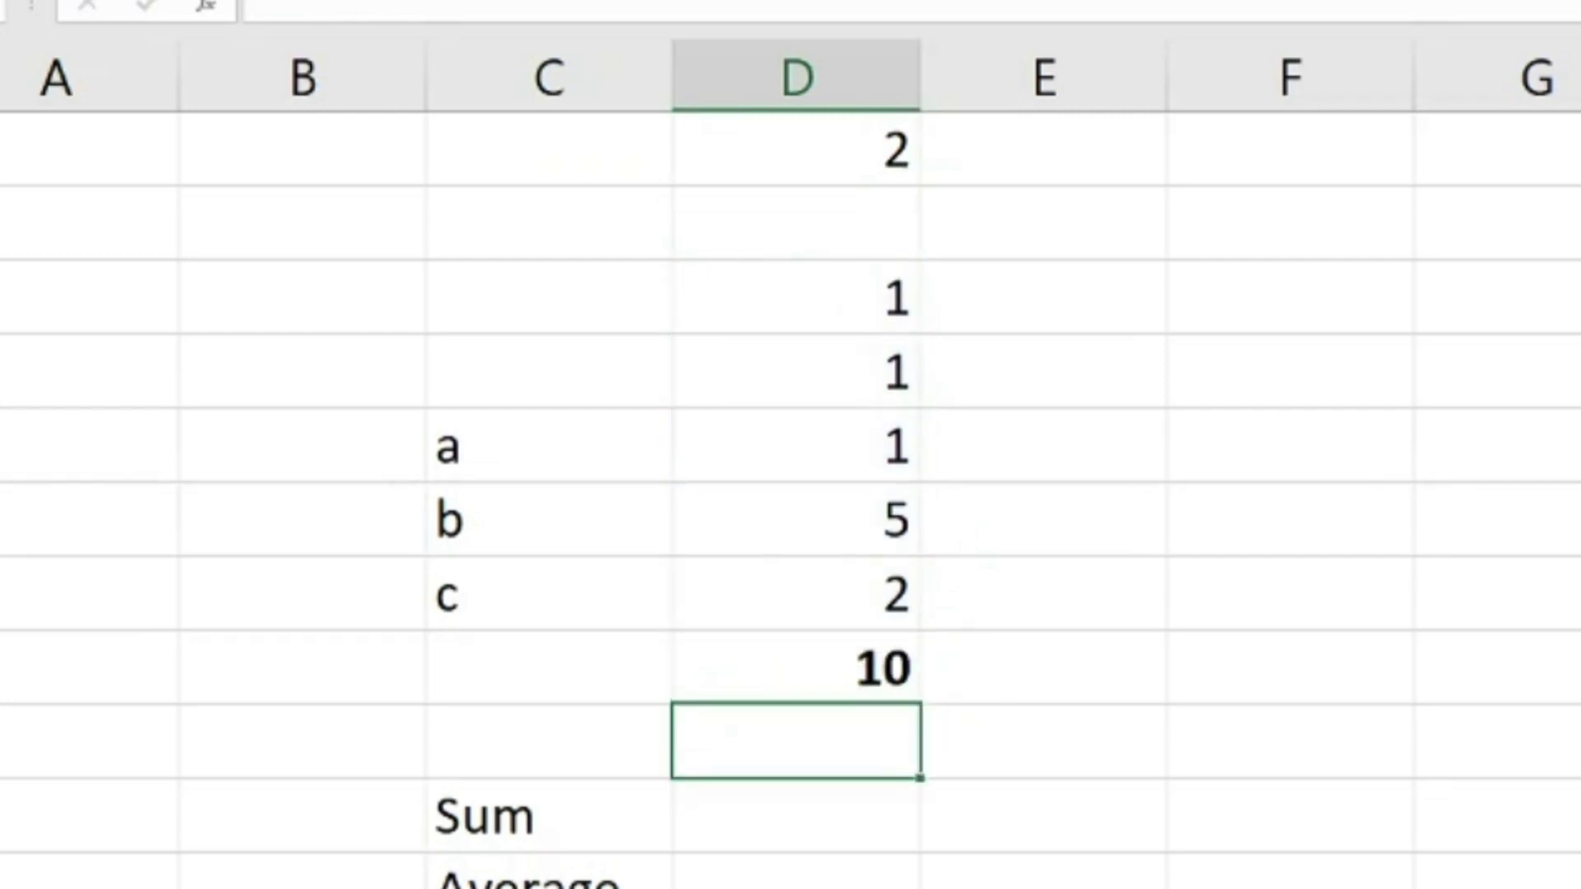
key(Up)
key(F2)
key(Escape)
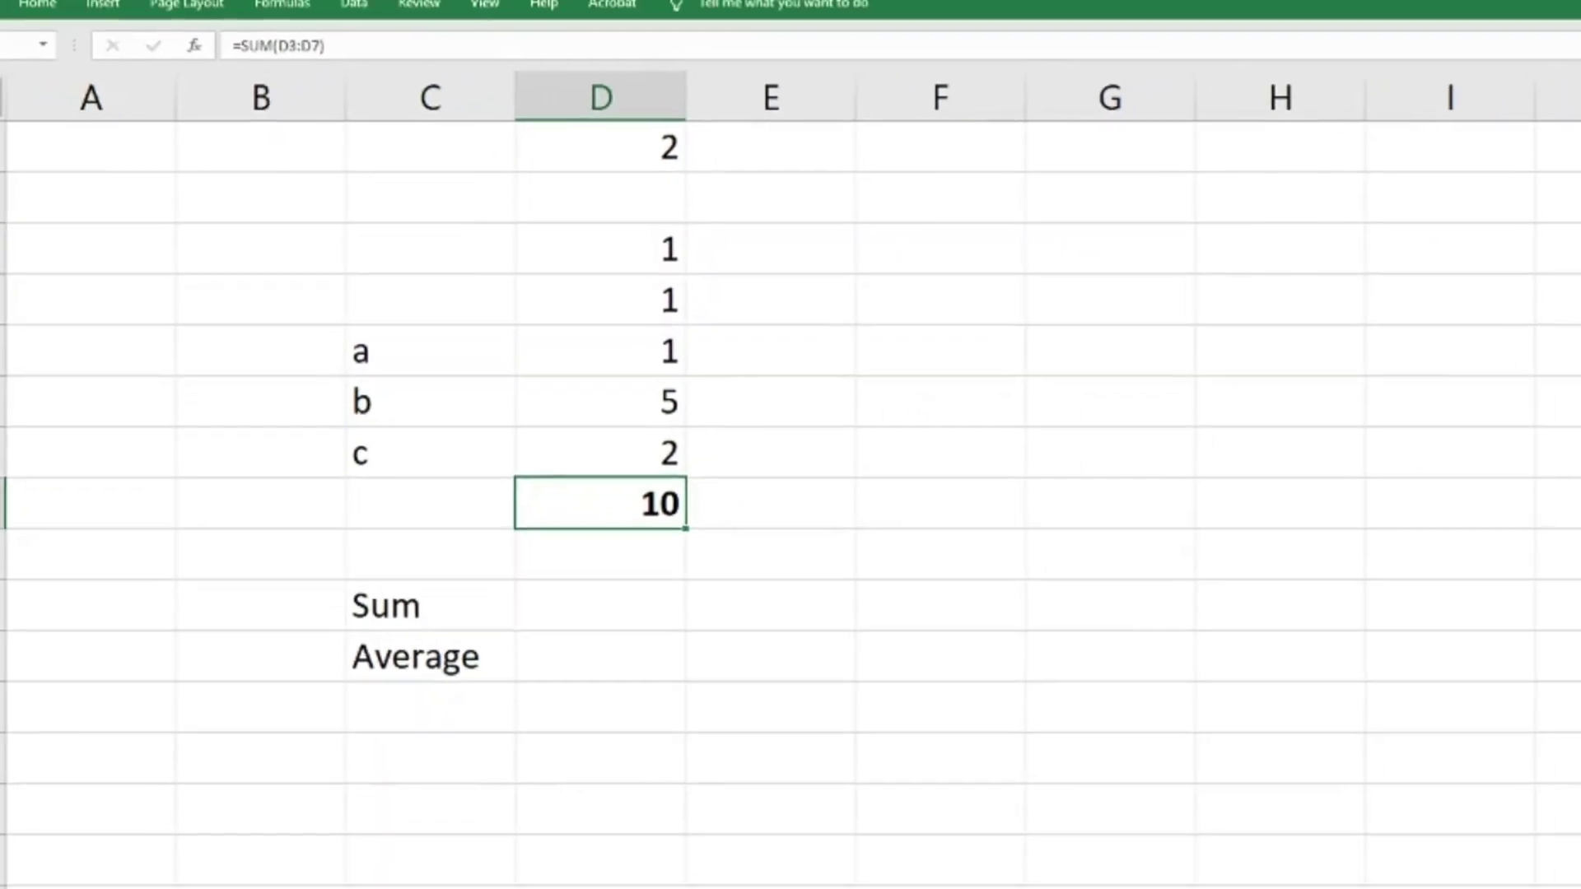
Step: Switch to the 100 Excel Formule workbook, display the AutoComplete list for A7, and dismiss it
key(alt+Tab)
key(alt+Tab)
key(alt+Tab)
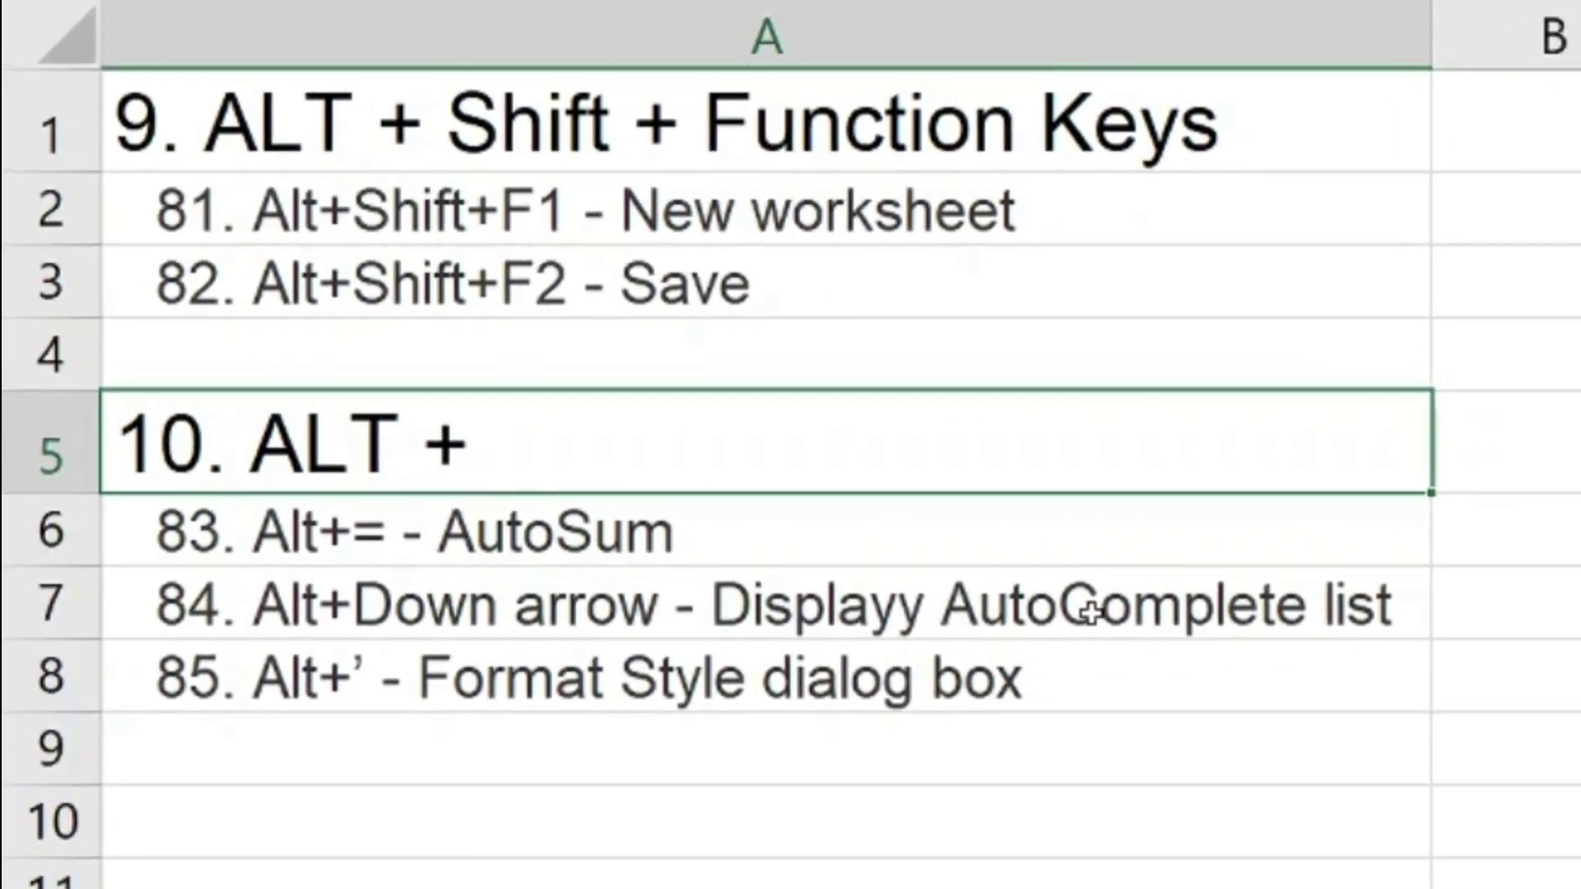
click(880, 559)
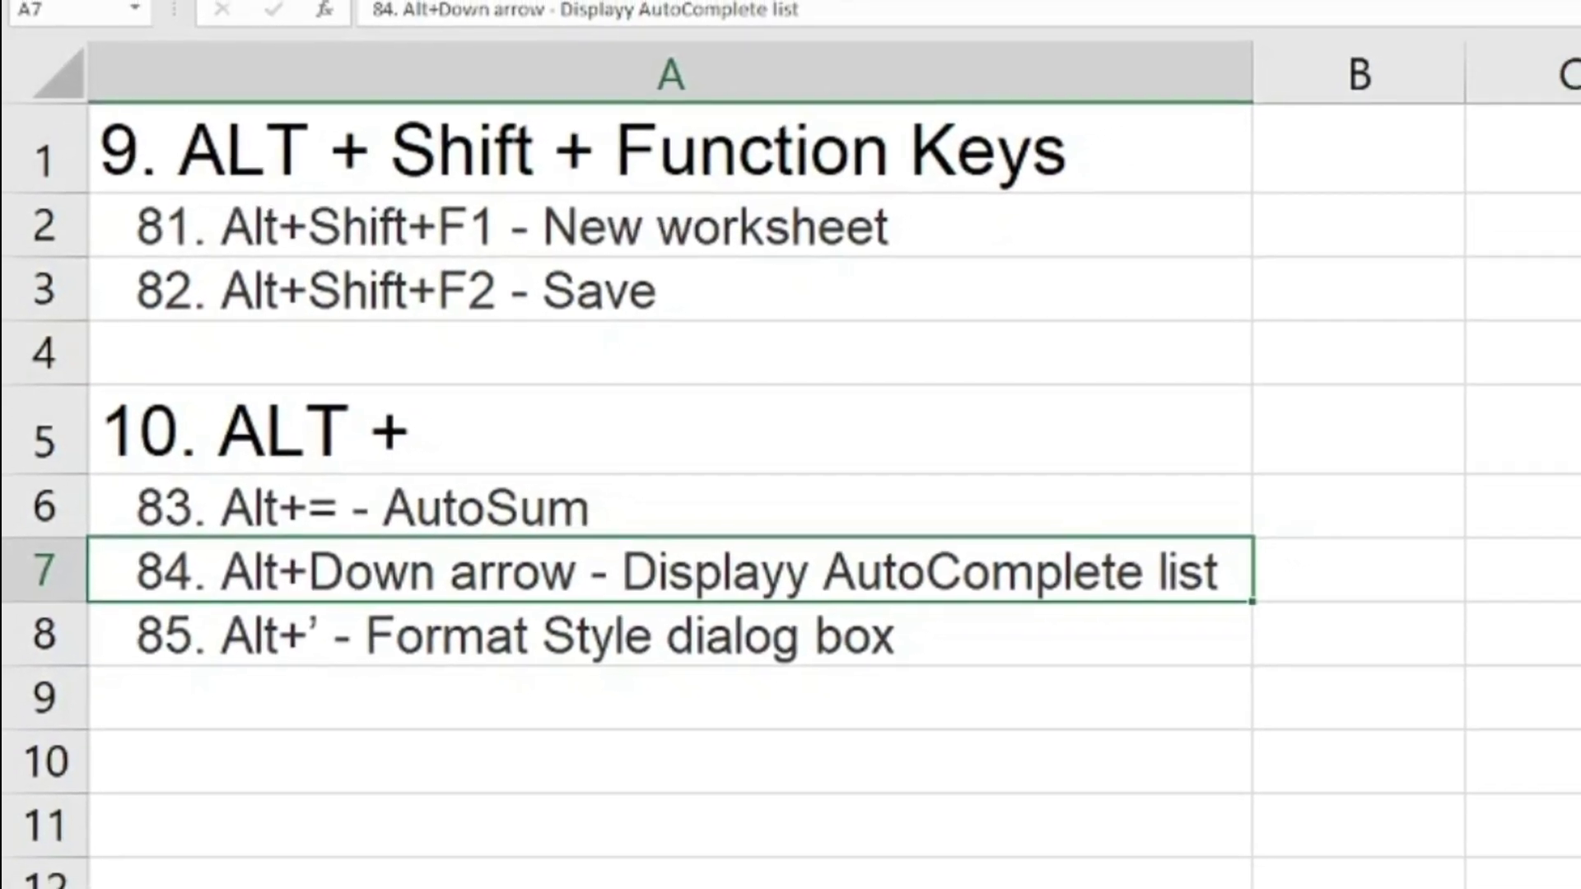
key(alt+Down)
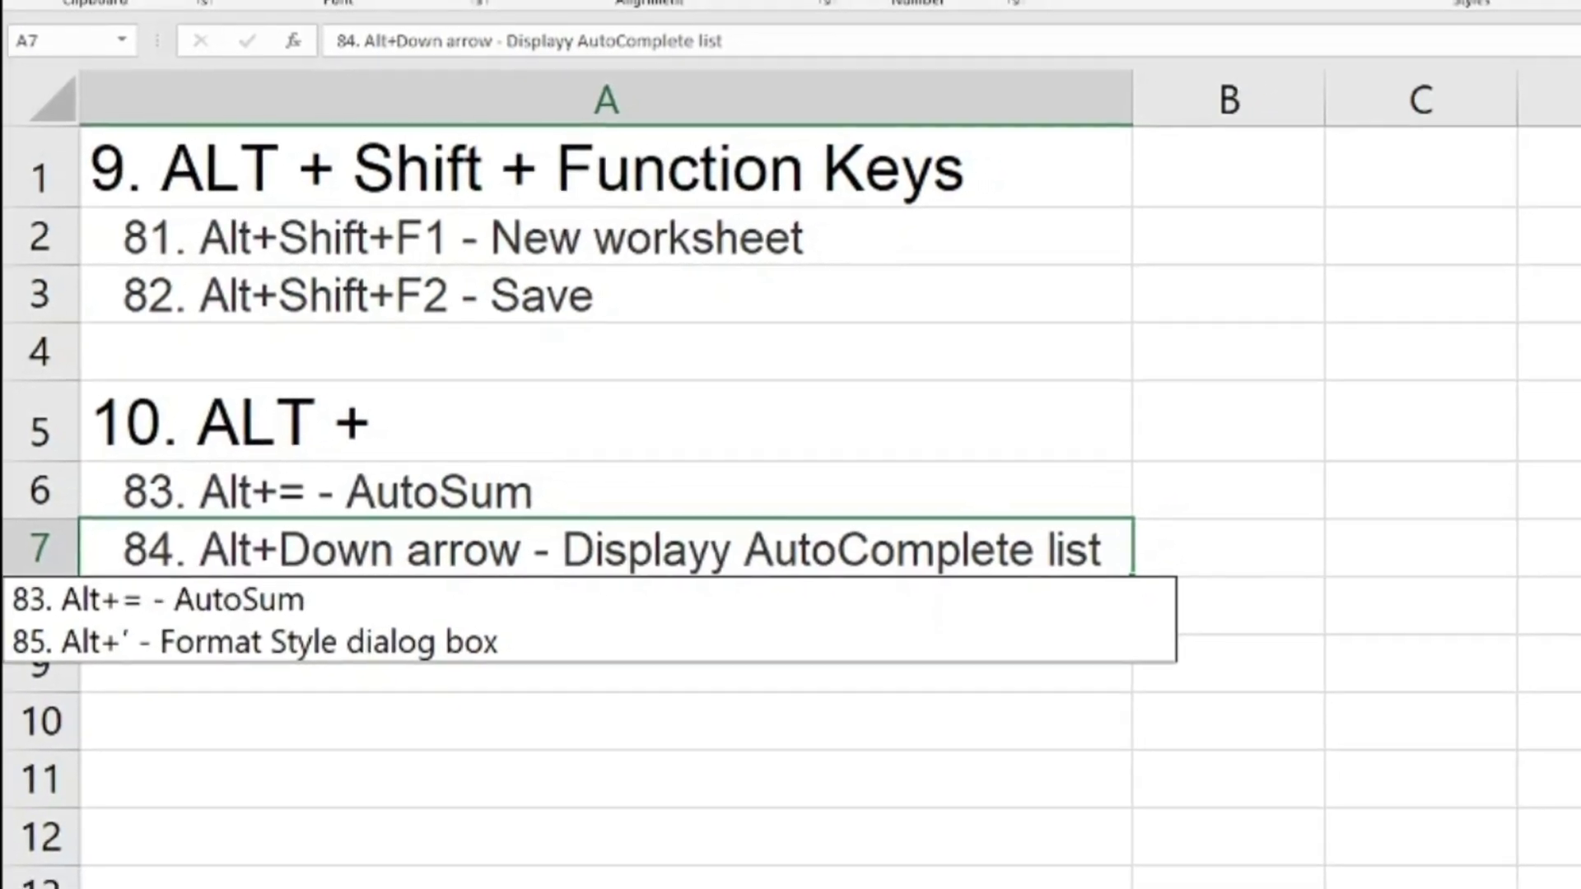
key(Escape)
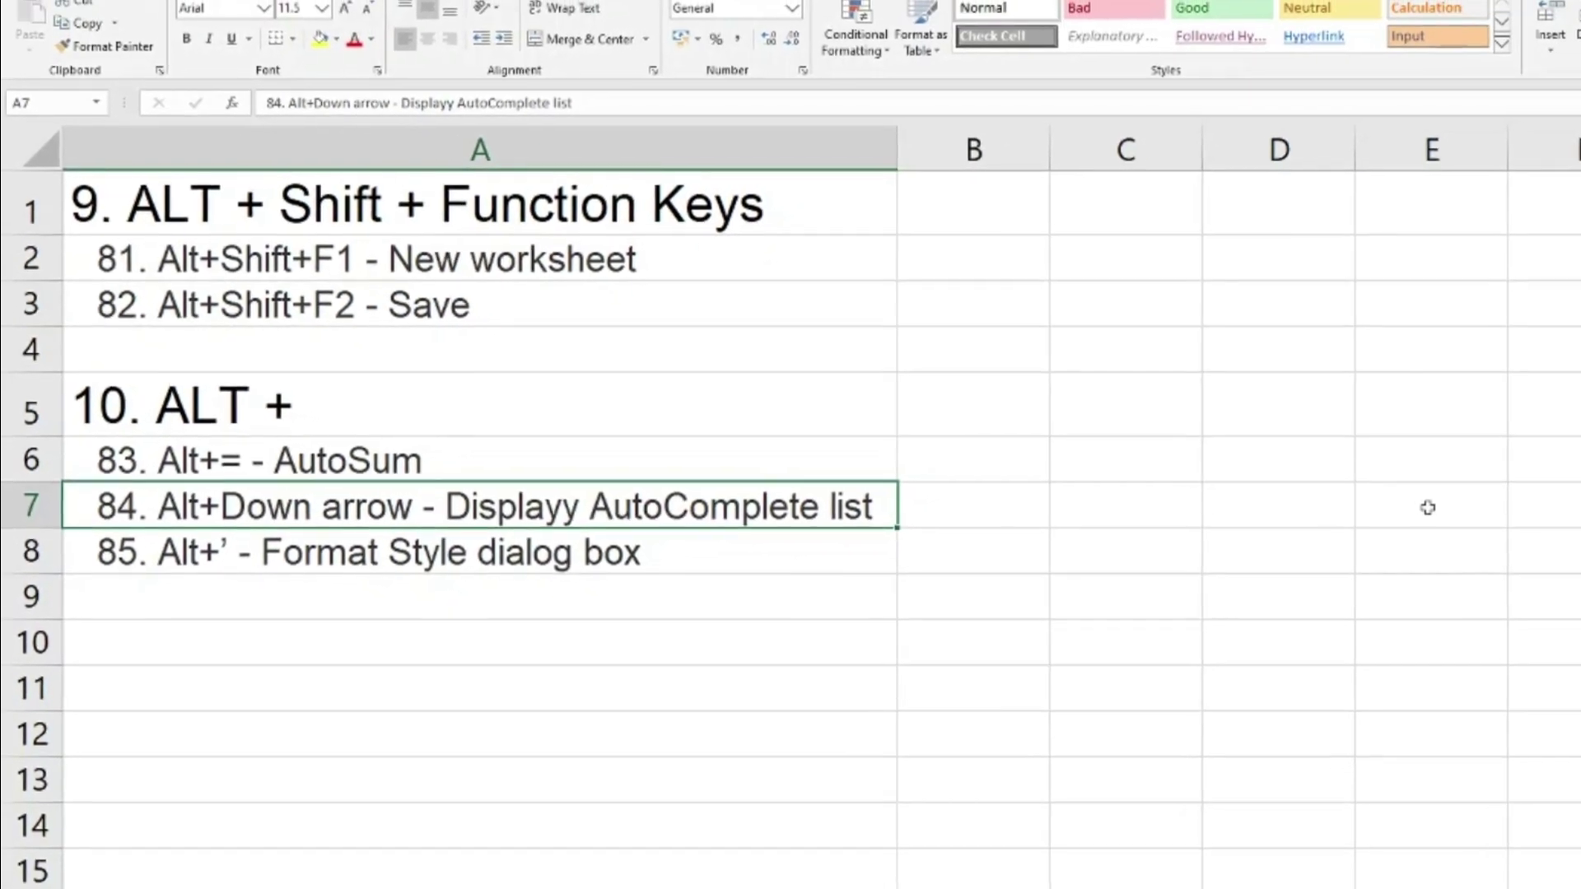
Step: Open the Style dialog for the Format Style entry in A8 and dismiss it without changes
key(Down)
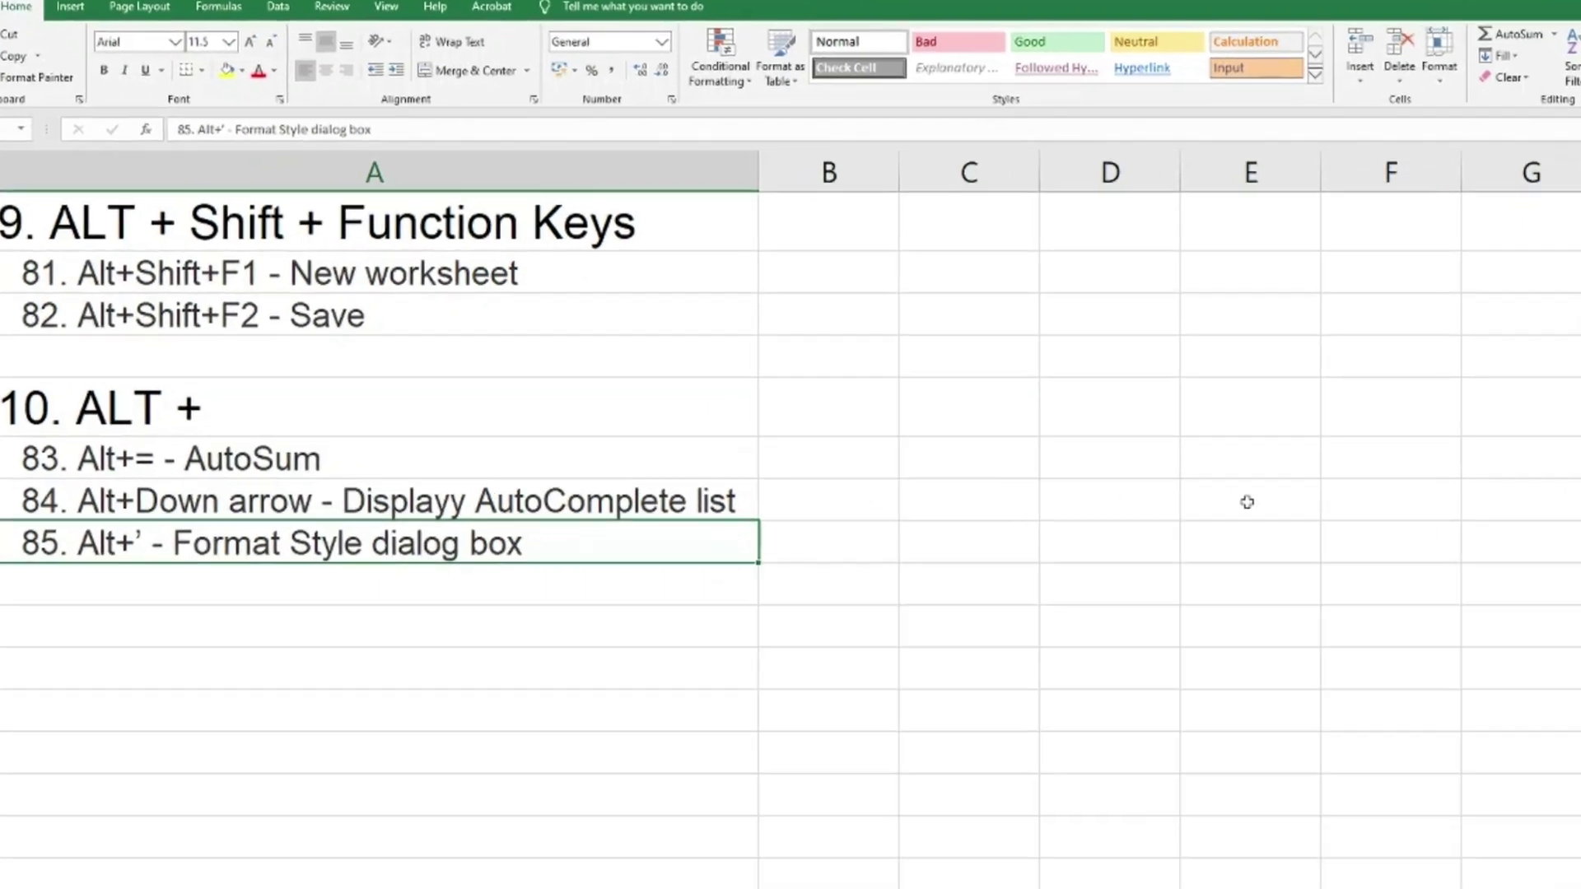
key(alt+apostrophe)
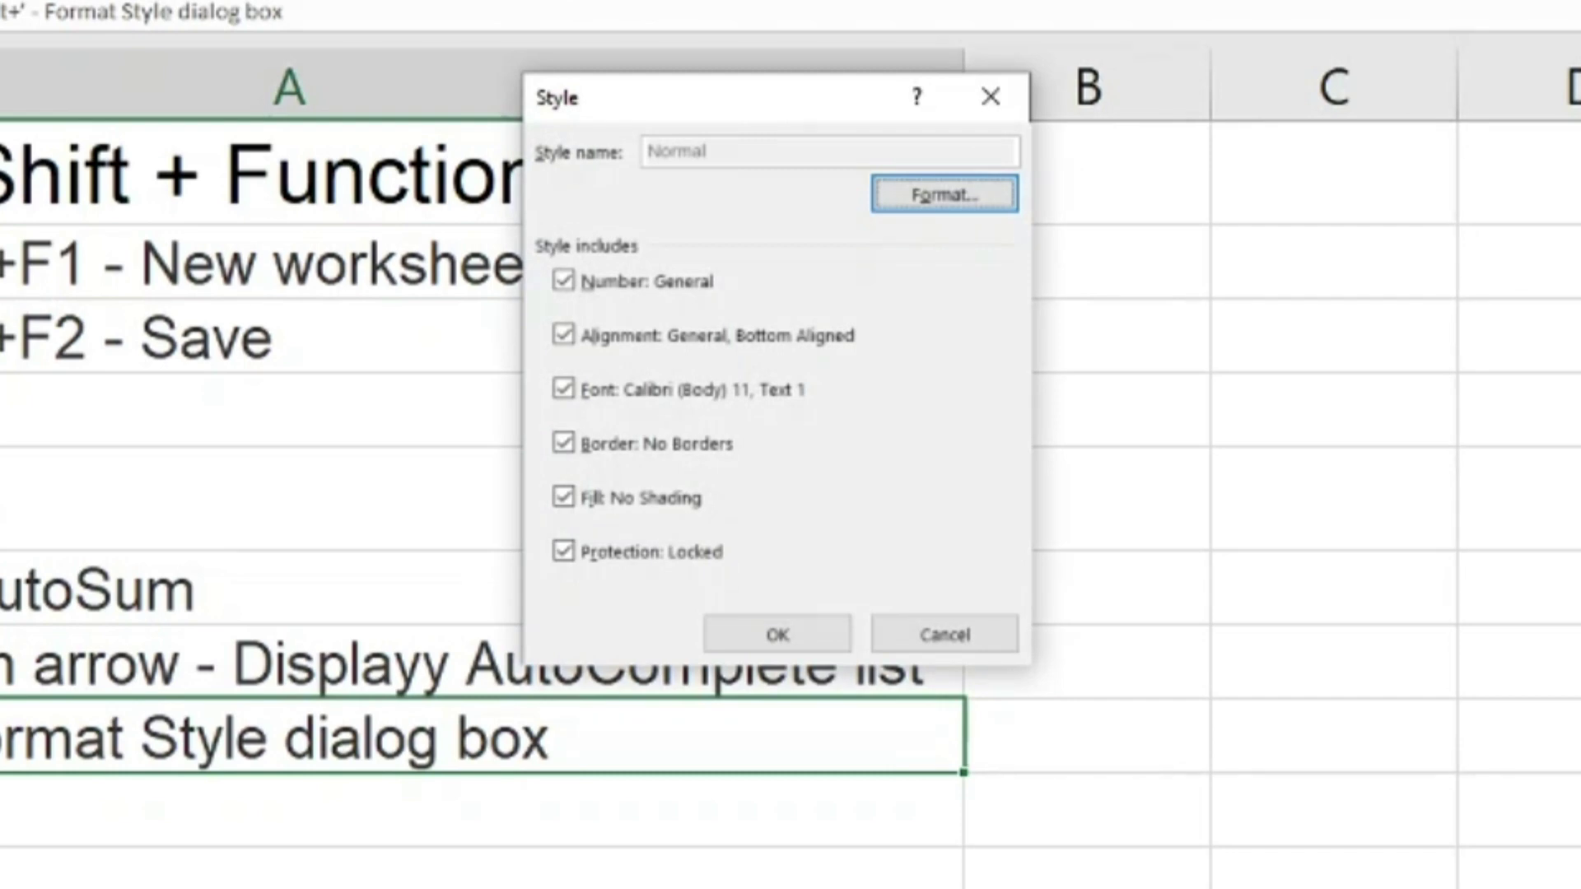
key(Escape)
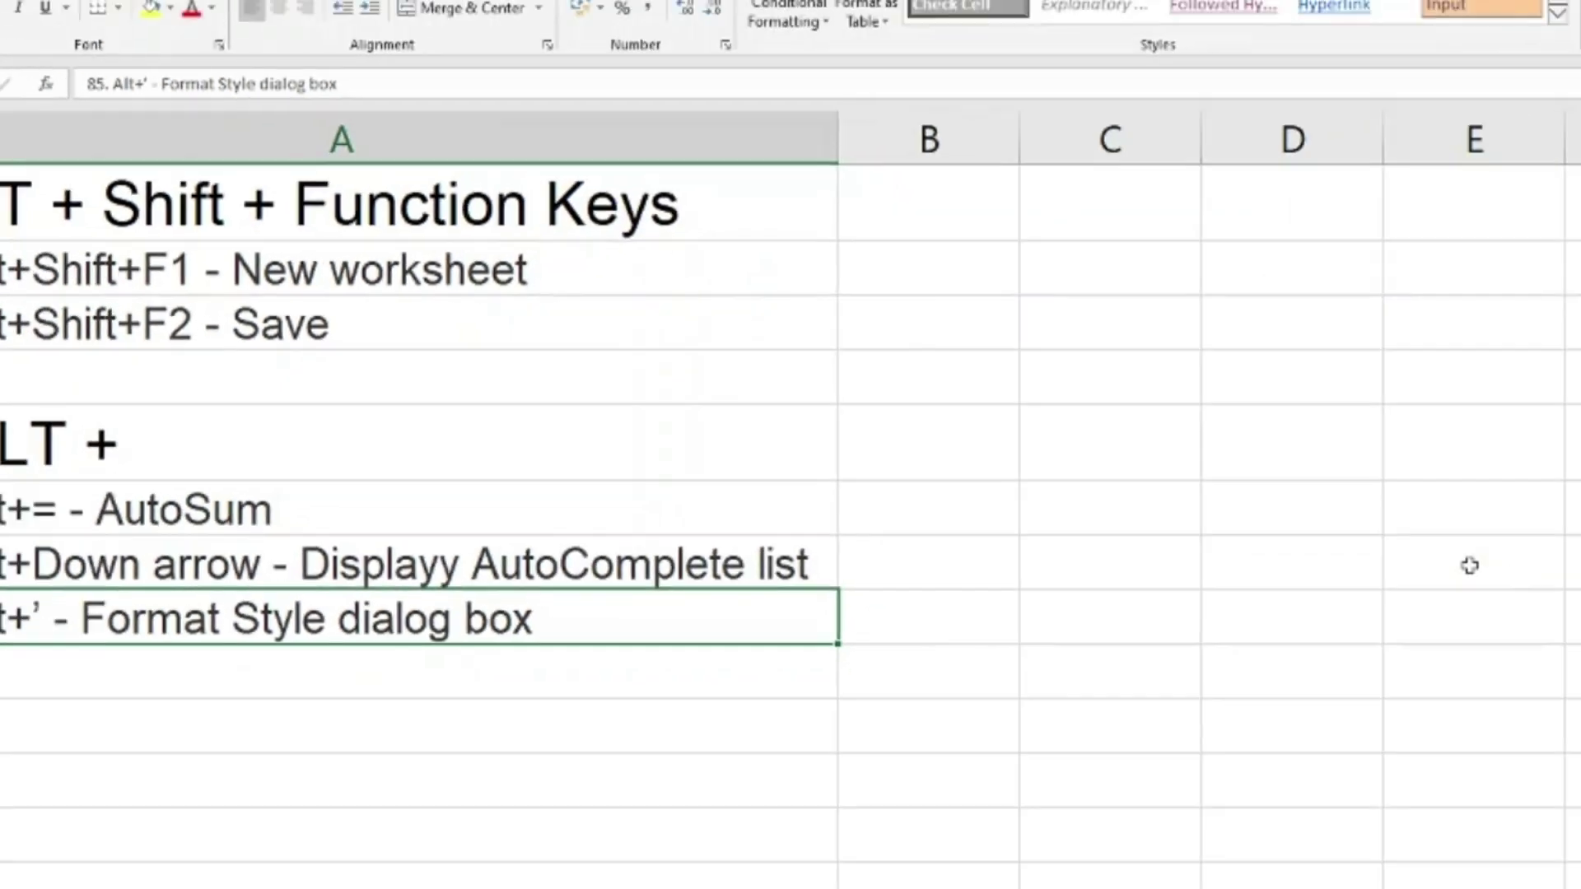